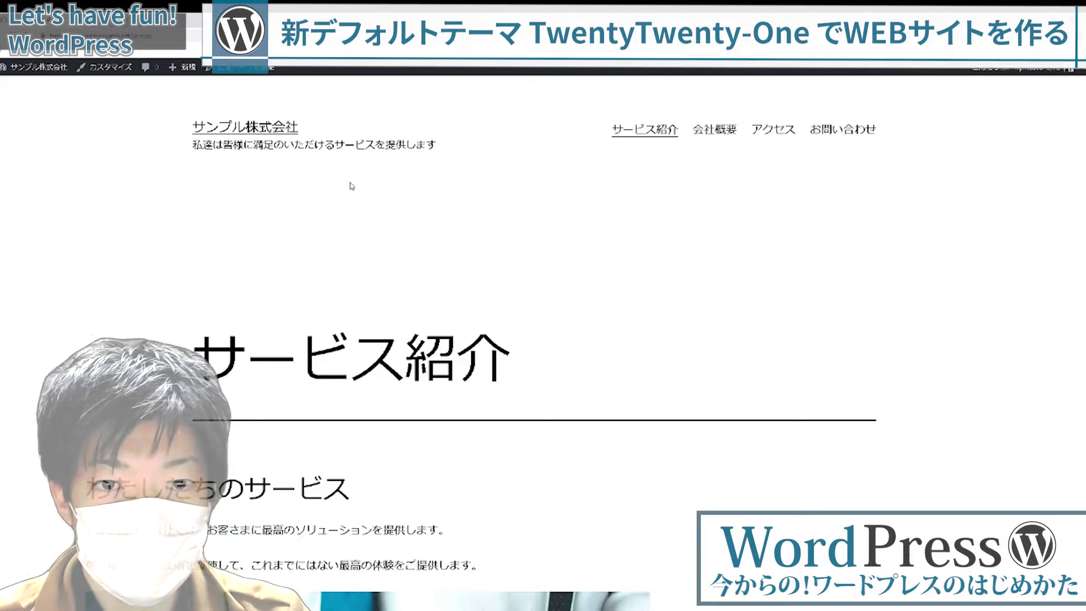
Create a new fixed page and give it the title ホーム.
scroll(508, 218, up, 13)
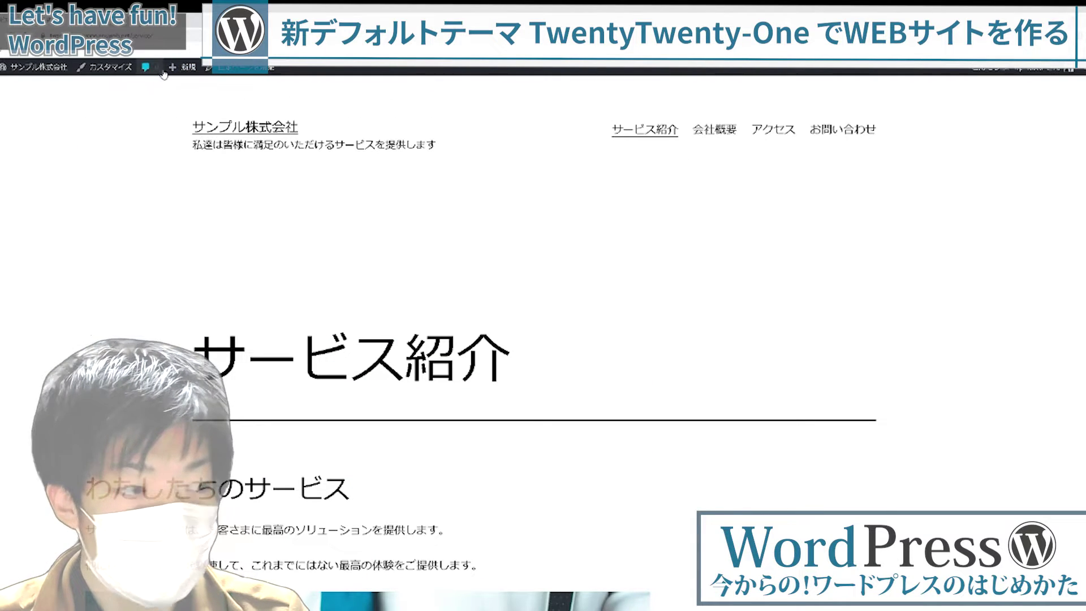
mouse_move(189, 69)
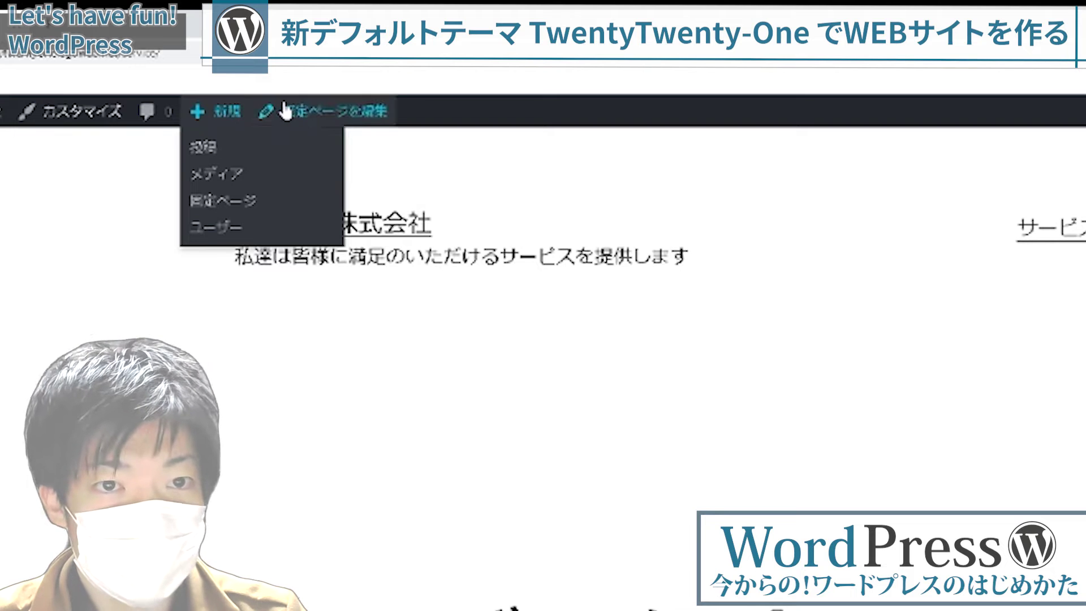
click(230, 203)
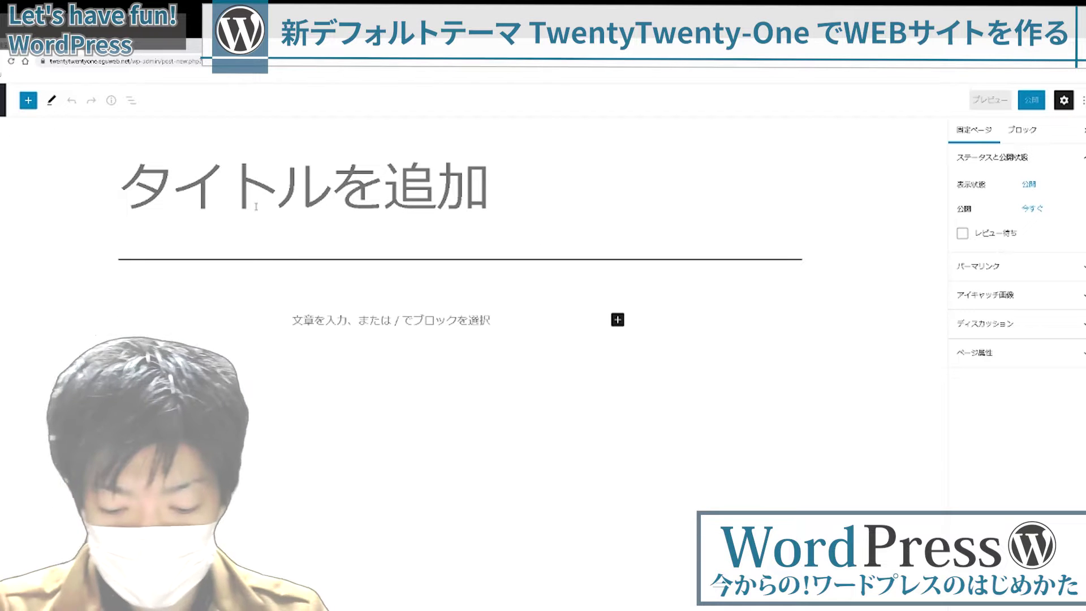
text(ほーむ)
key(space)
key(Return)
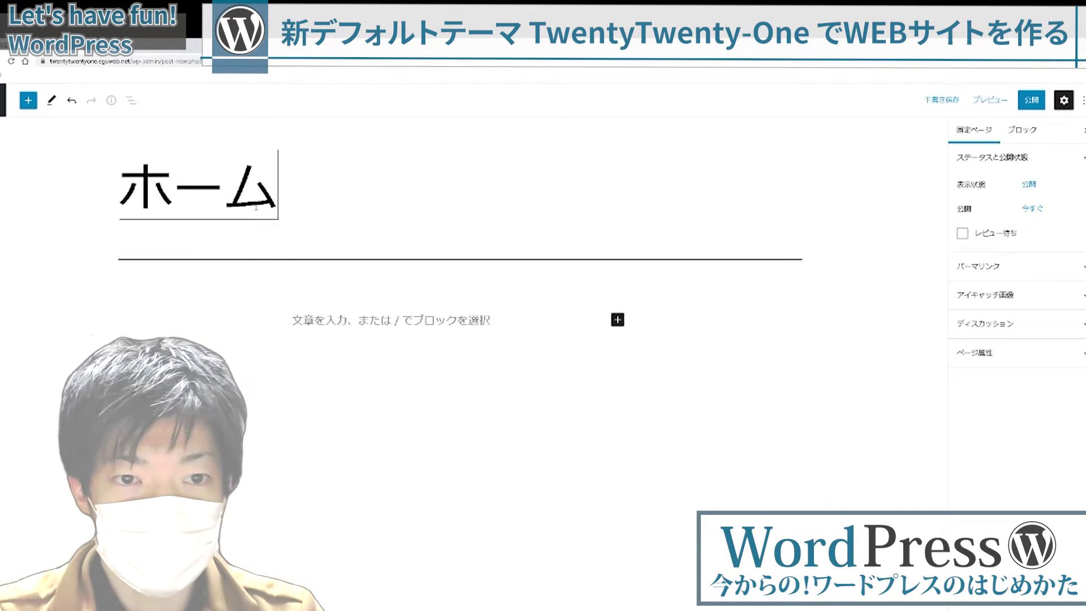
click(440, 314)
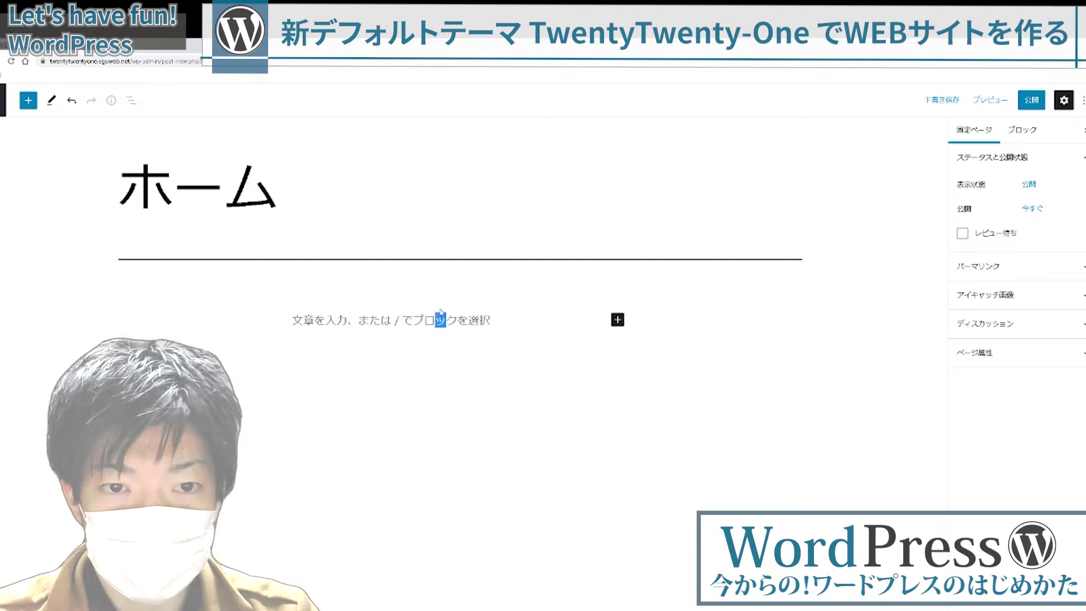
click(290, 187)
double_click(160, 187)
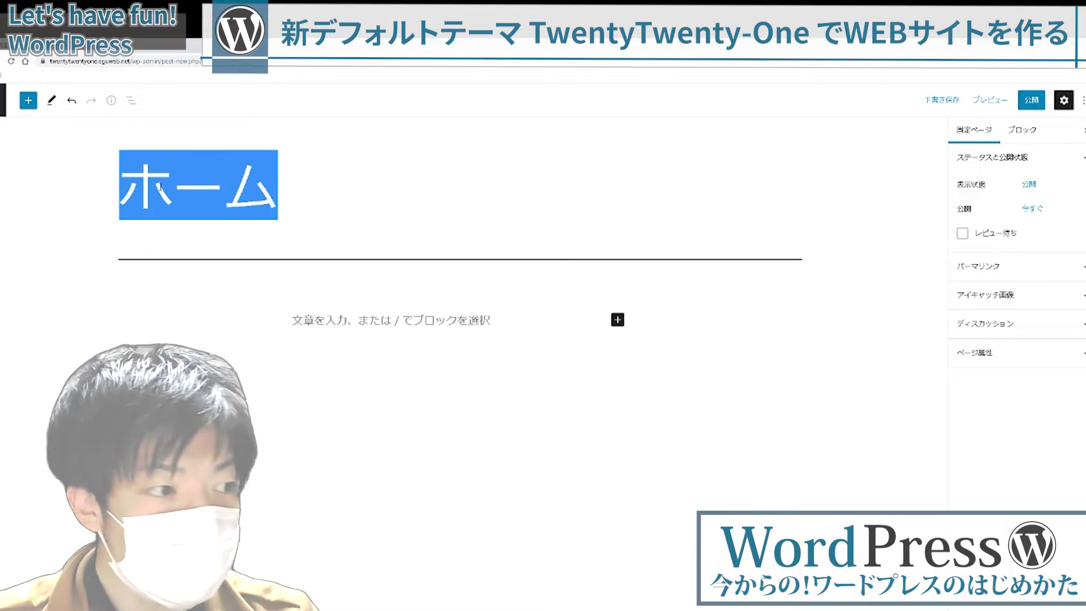
click(286, 172)
Set the URL slug of the ホーム page to home.
click(973, 131)
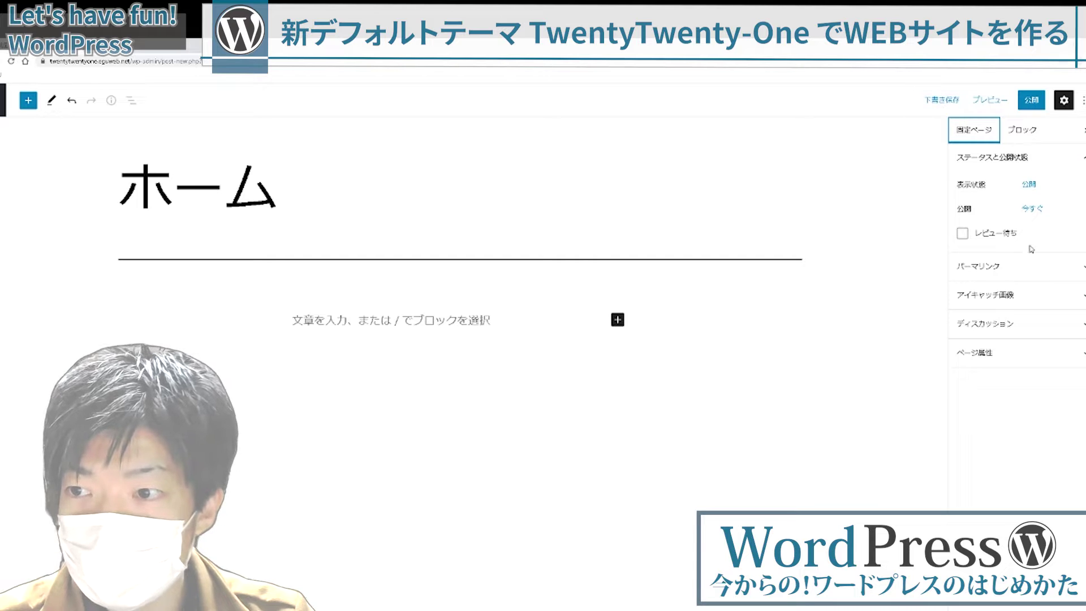
click(1019, 264)
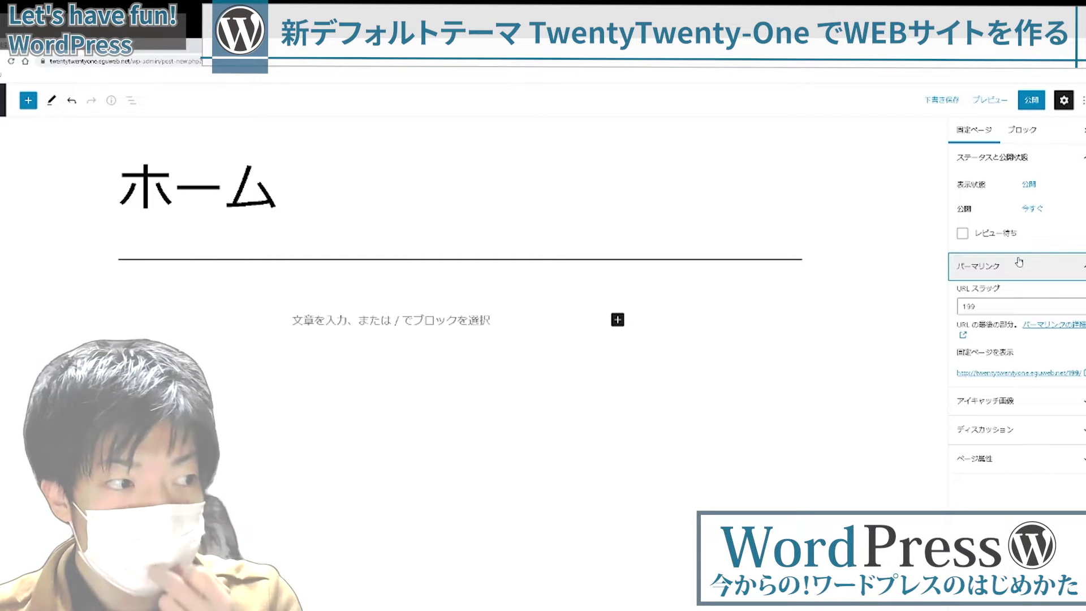
click(1002, 306)
text(home)
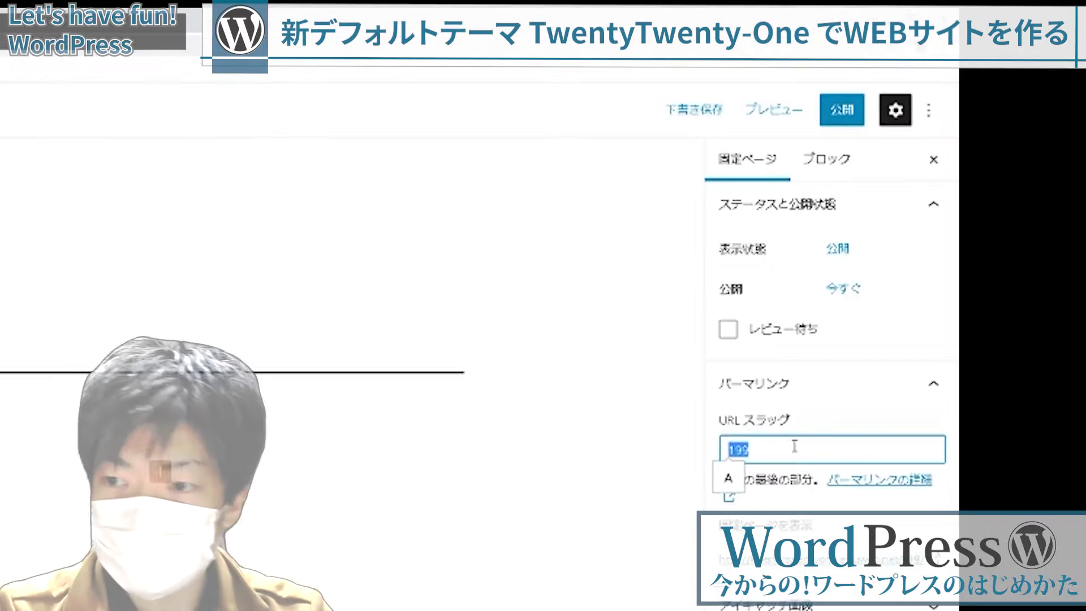
double_click(794, 446)
click(724, 427)
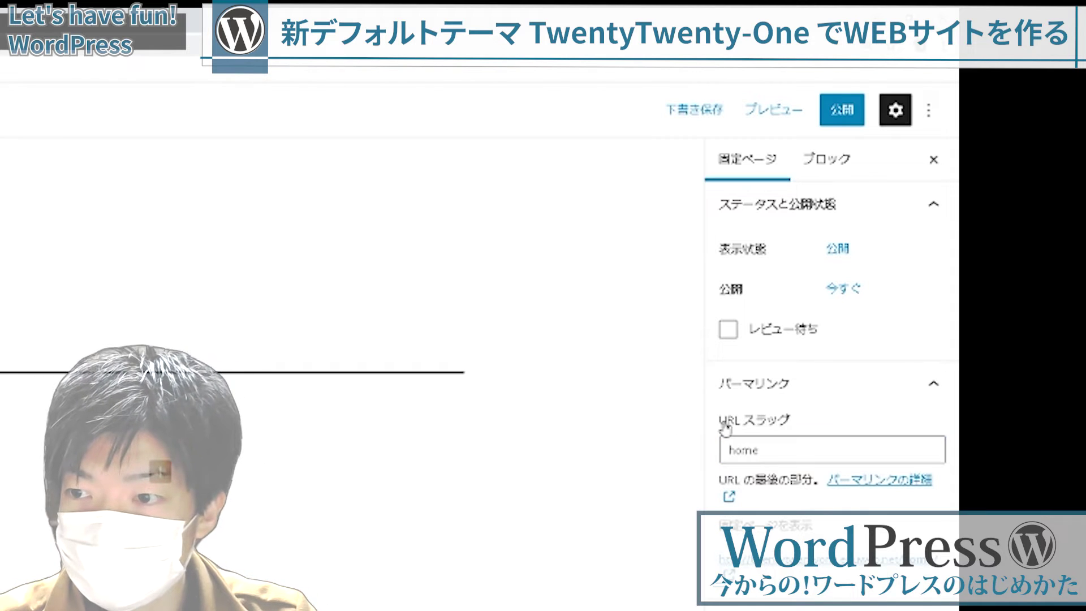
double_click(751, 448)
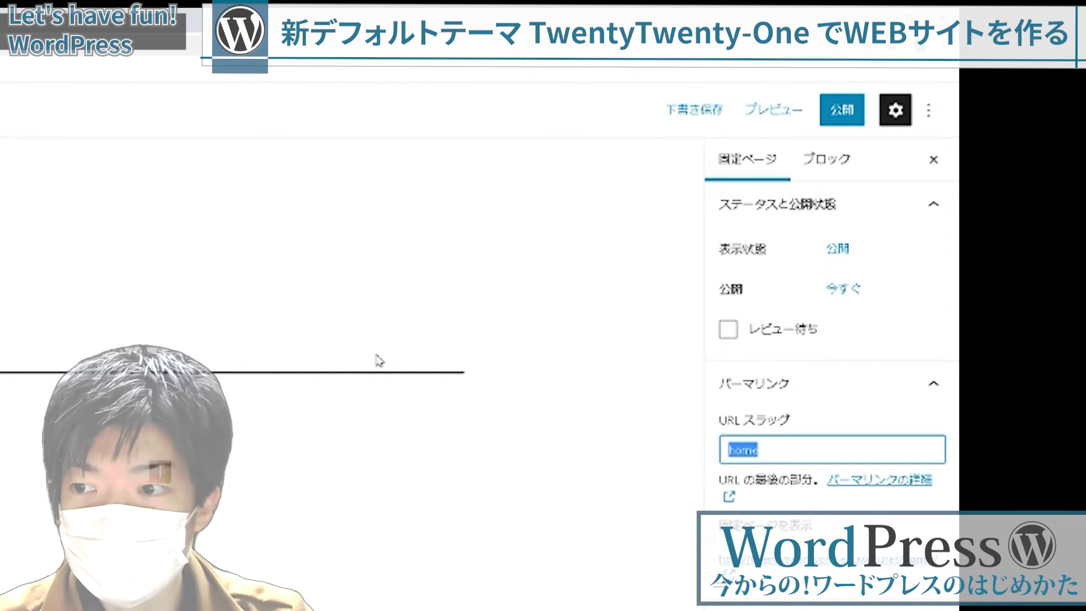
click(508, 355)
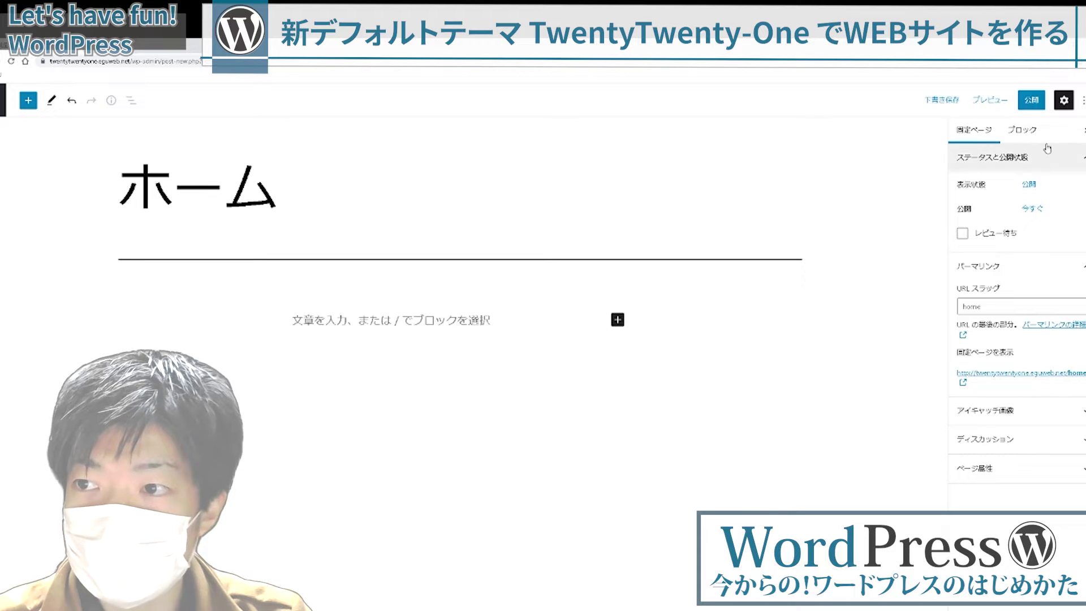
Publish the ホーム page and view it on the live site.
click(1031, 100)
click(990, 103)
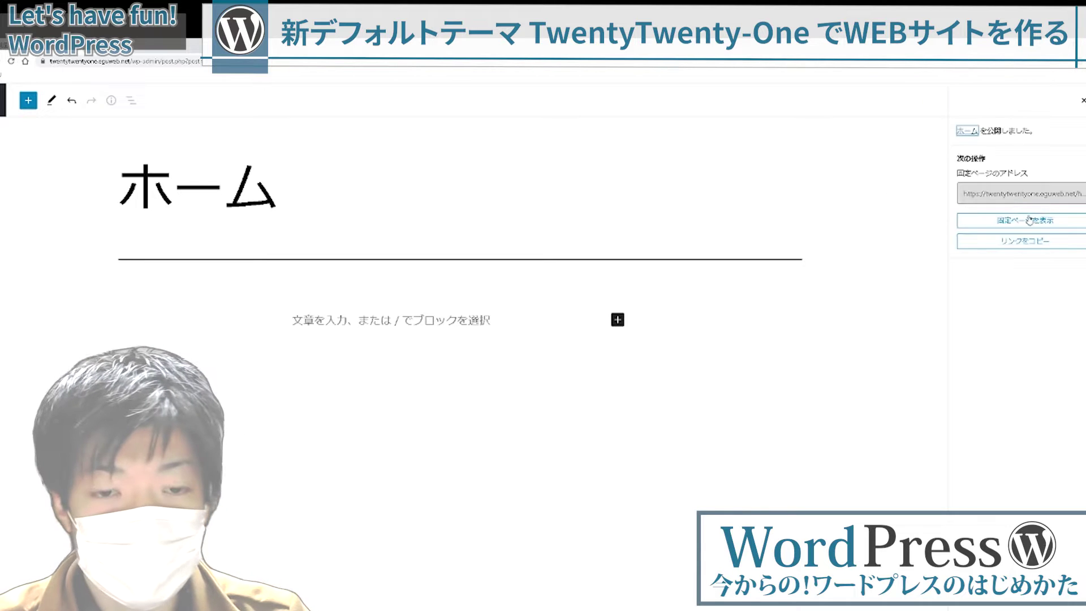
click(1002, 219)
scroll(274, 383, down, 5)
scroll(280, 378, up, 5)
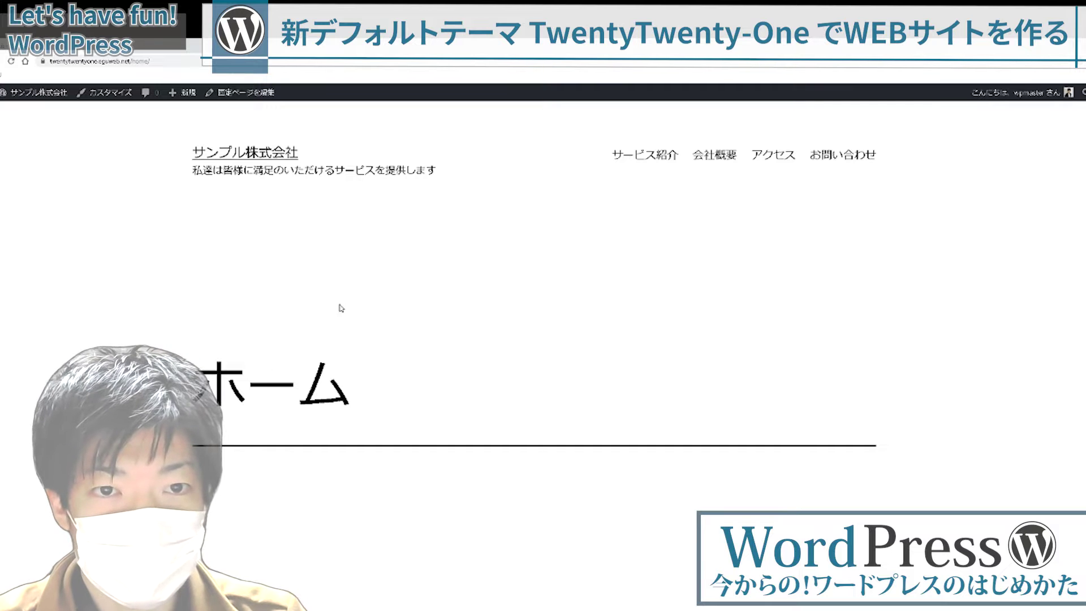
Reopen the ホーム page for editing and bring up the block pattern library for its empty content area.
click(246, 93)
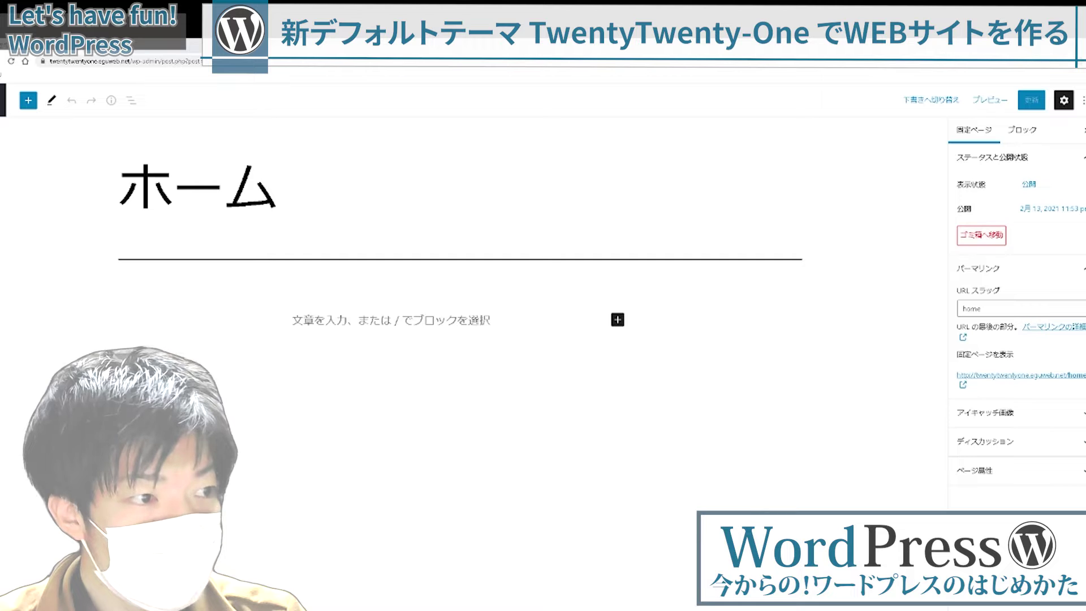
drag(339, 368, 390, 310)
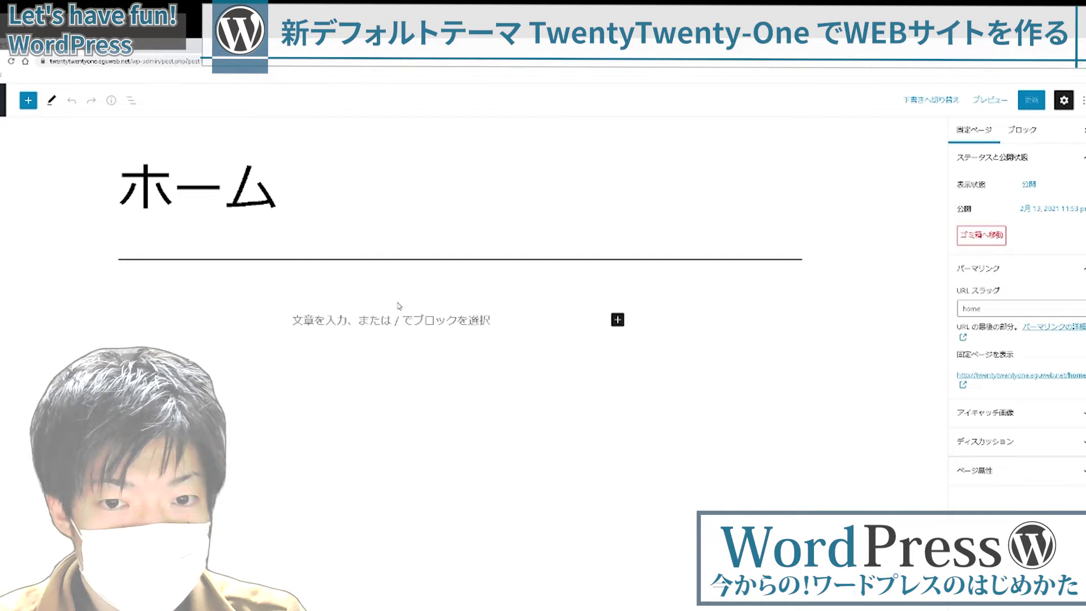
click(404, 319)
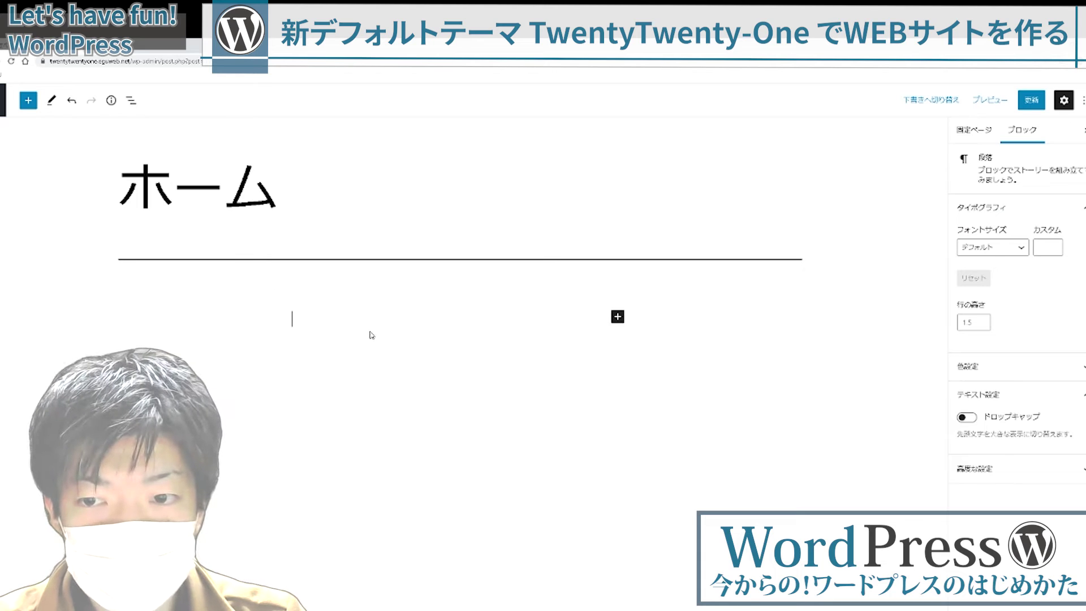
click(618, 317)
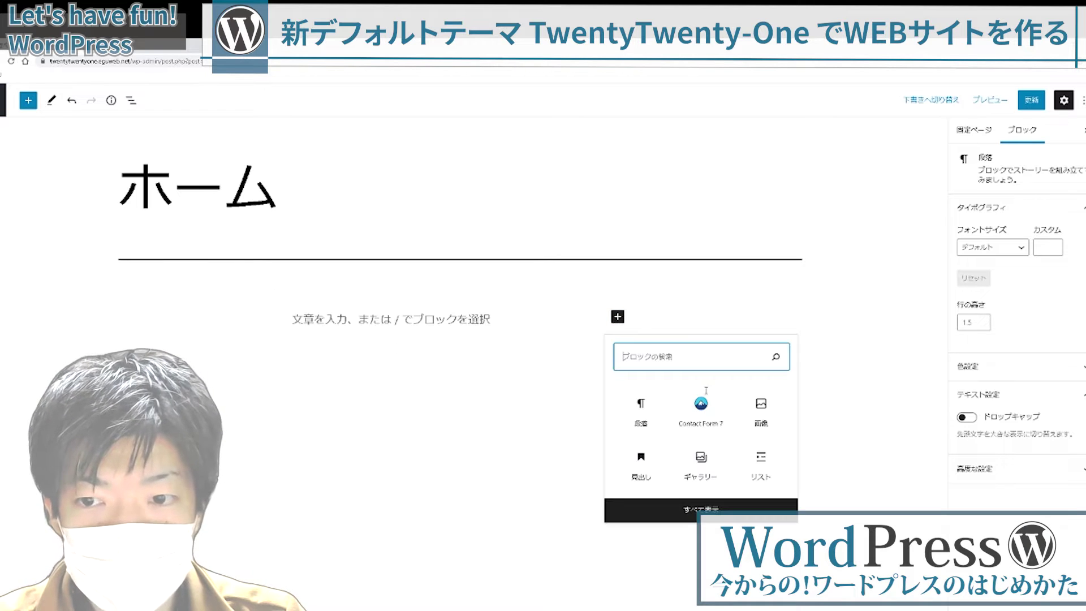
click(759, 517)
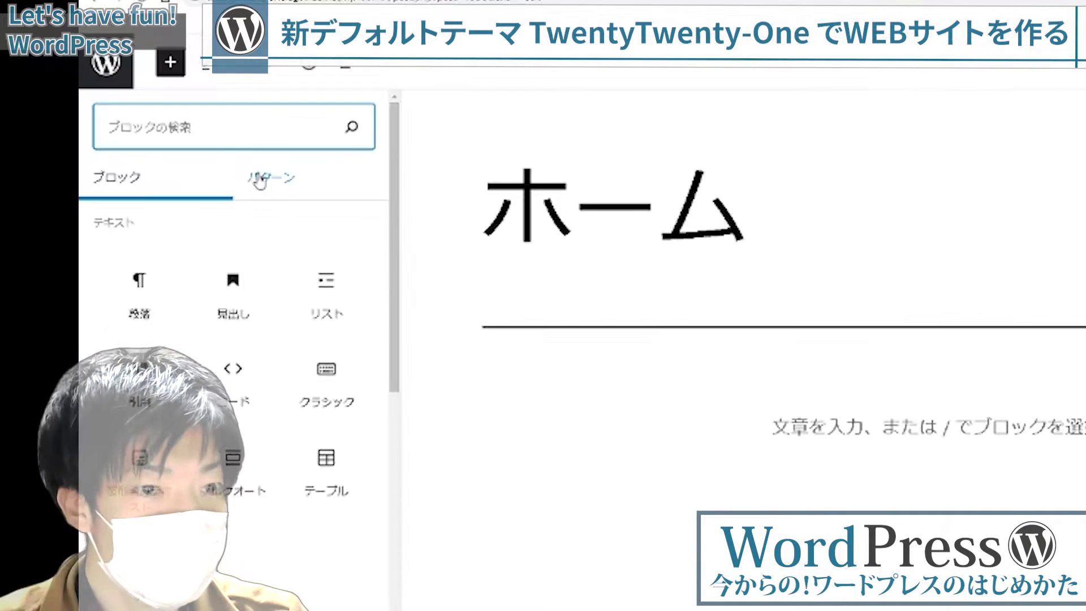
click(268, 187)
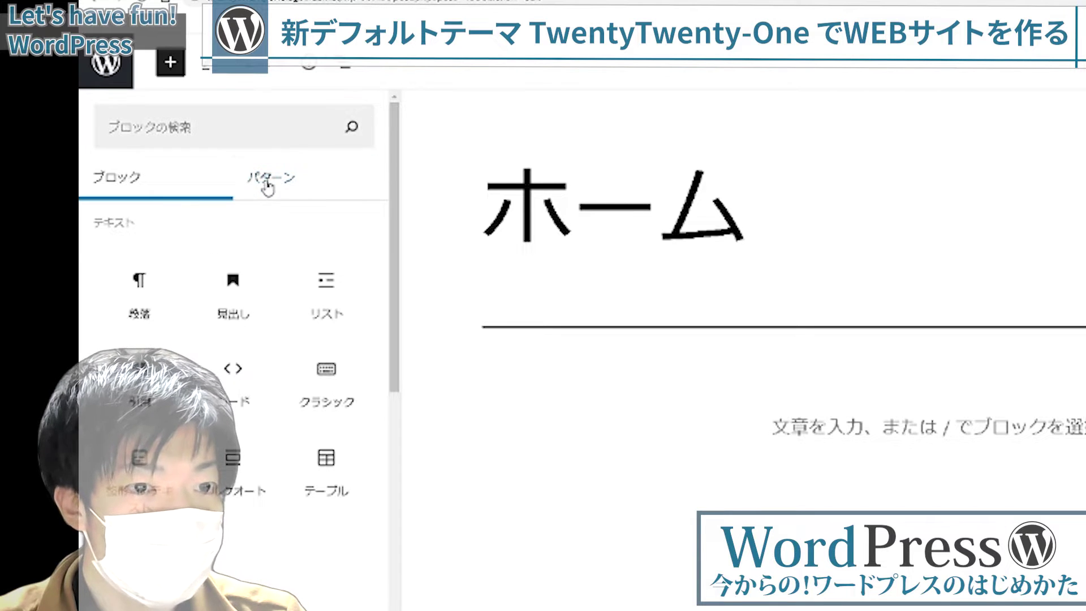
click(268, 188)
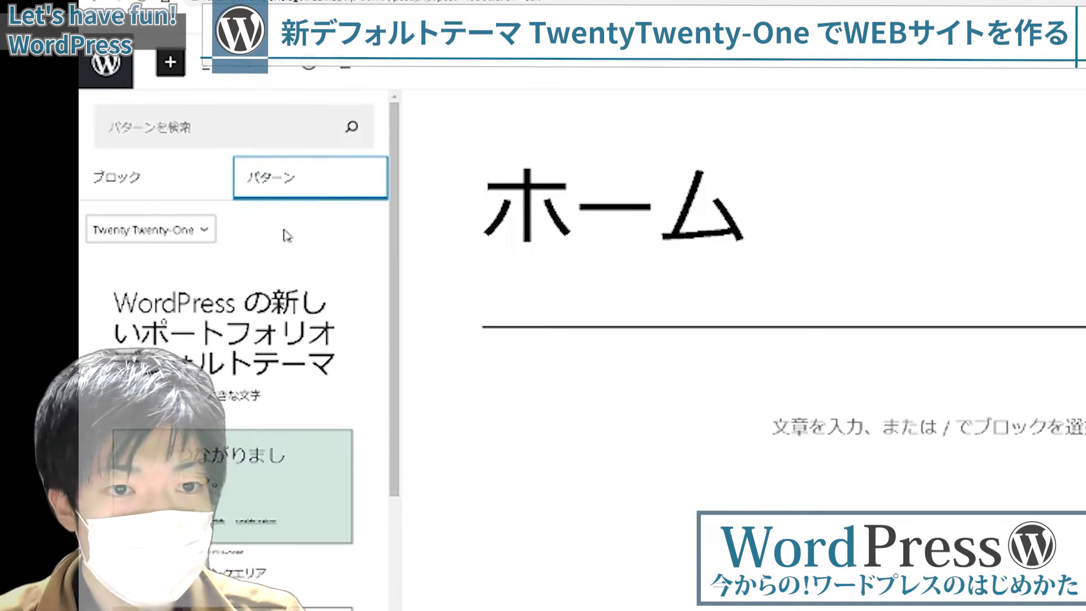
click(141, 186)
click(259, 195)
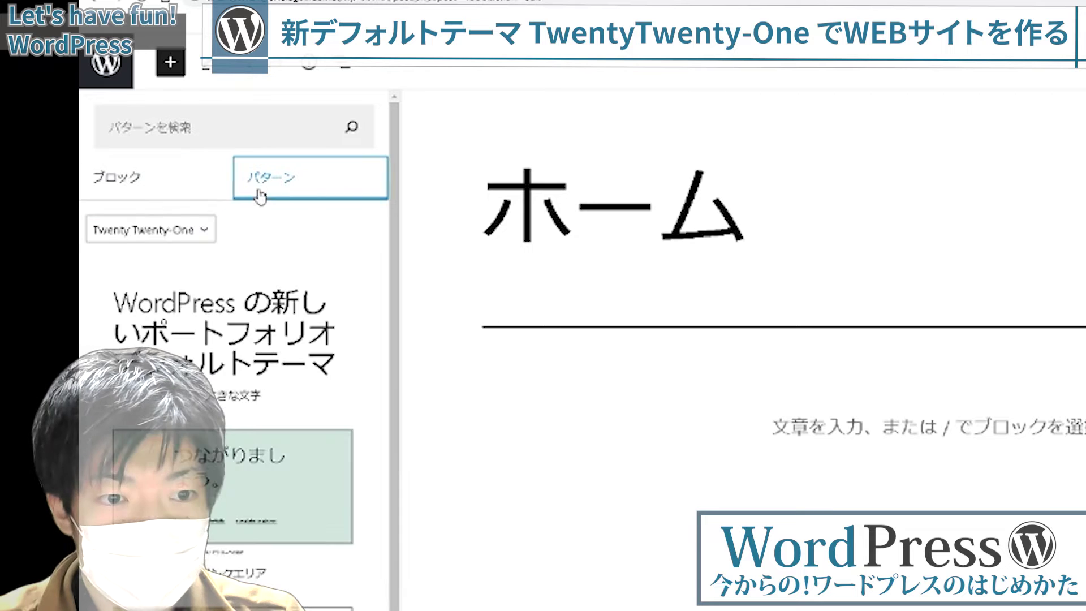
Filter the patterns to the ヘッダー category and insert the 見出しを含む大きなヘッダー pattern.
scroll(242, 463, down, 10)
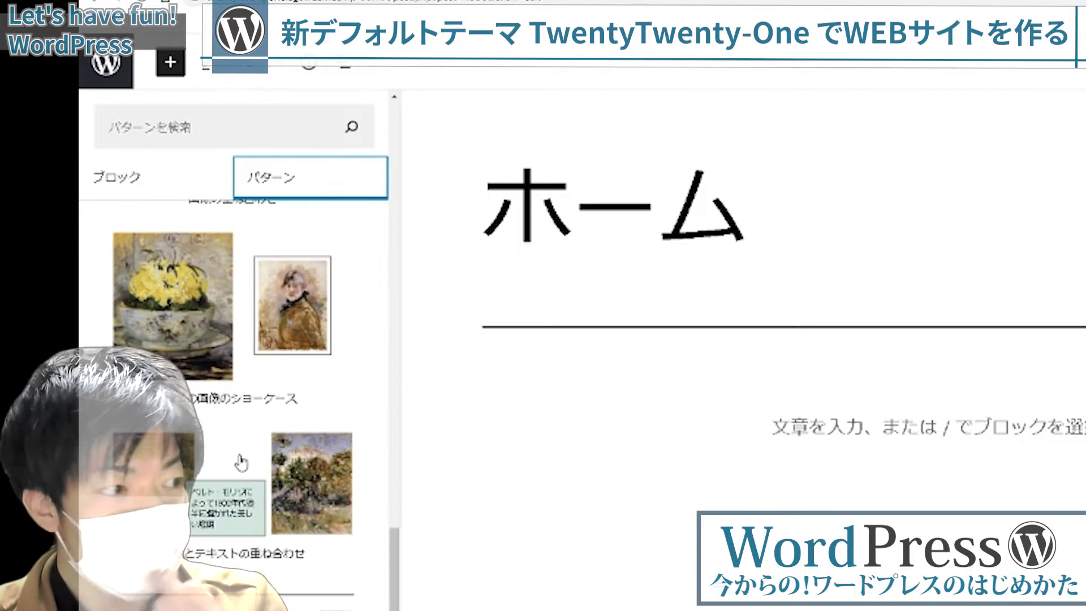
scroll(241, 462, up, 10)
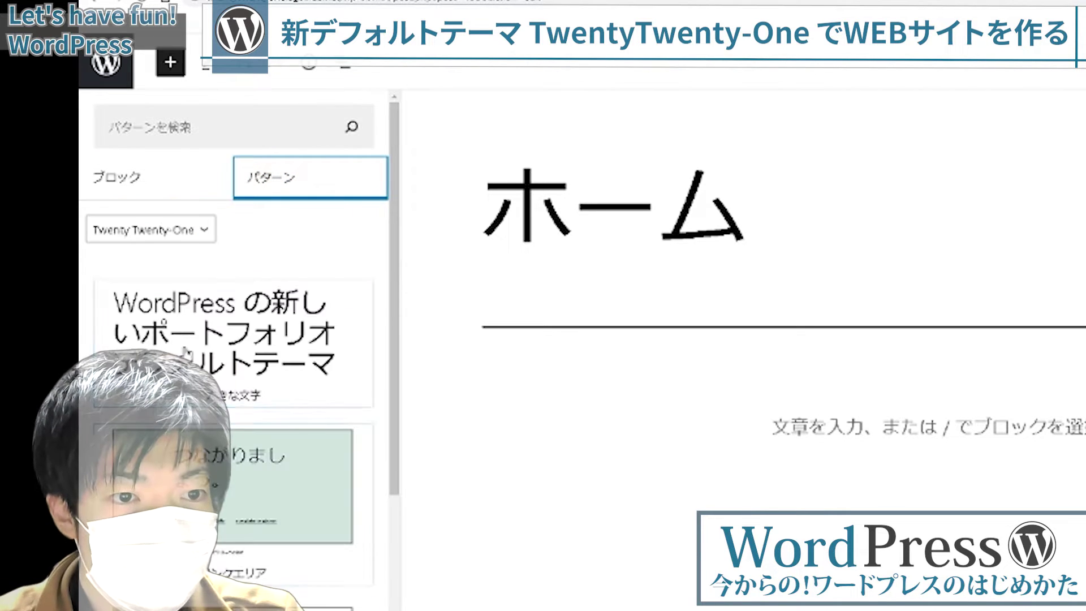
click(210, 237)
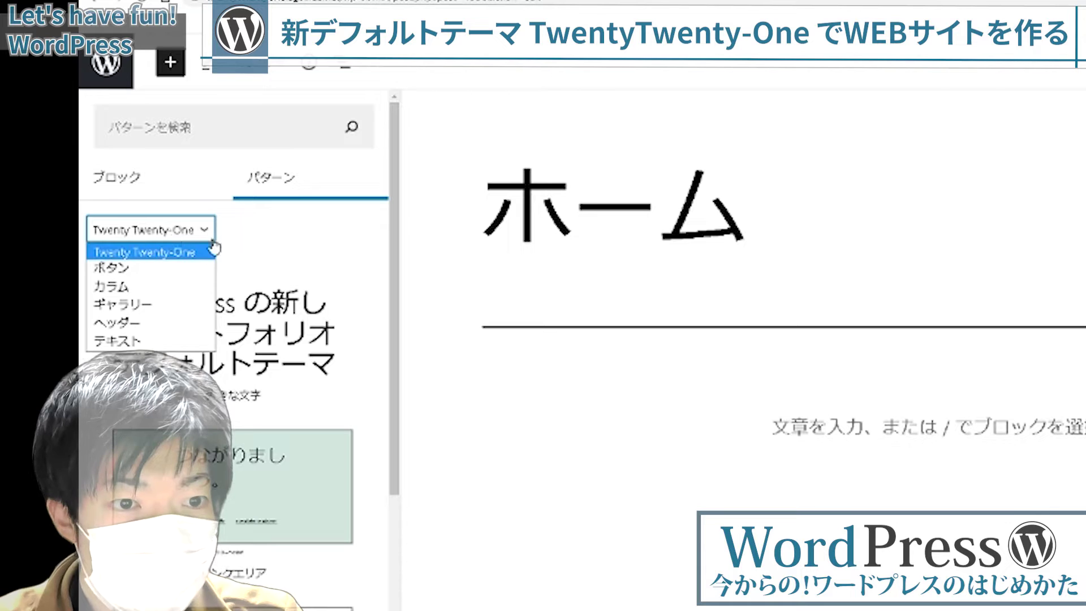
click(193, 323)
click(162, 236)
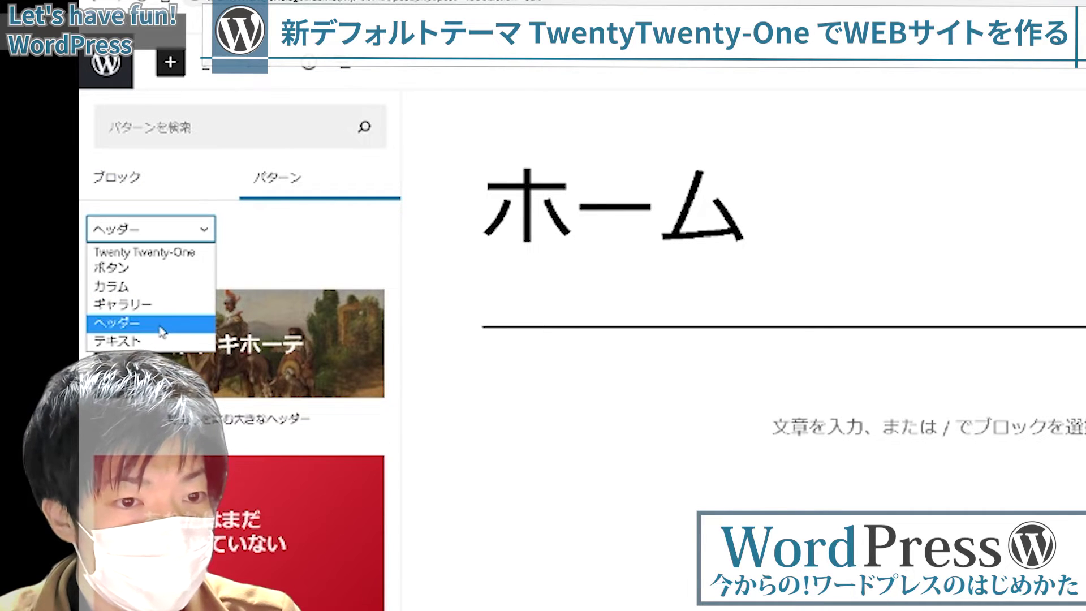
click(195, 325)
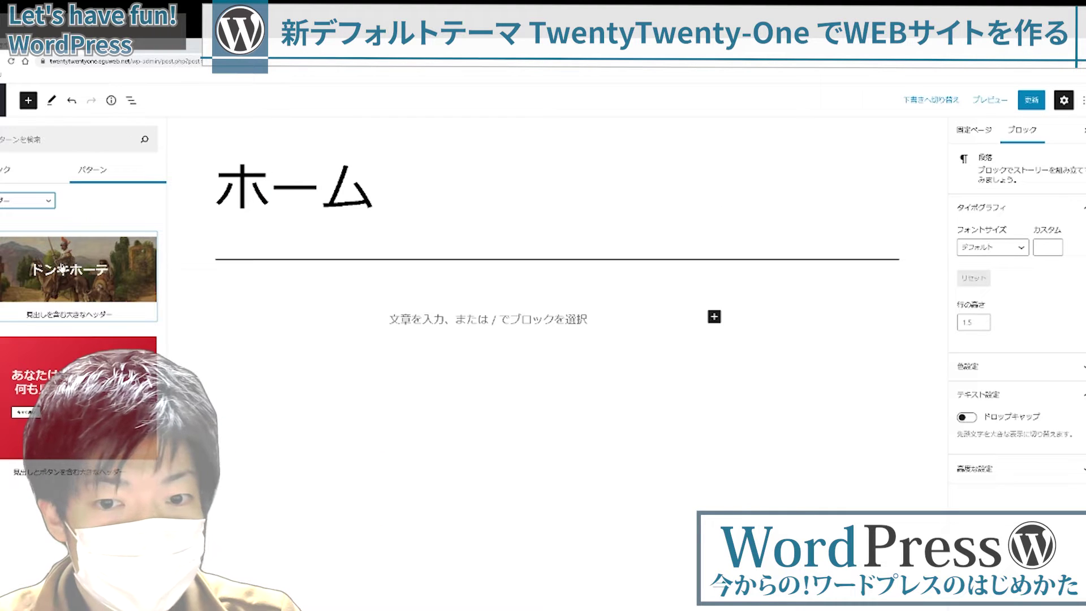
click(67, 262)
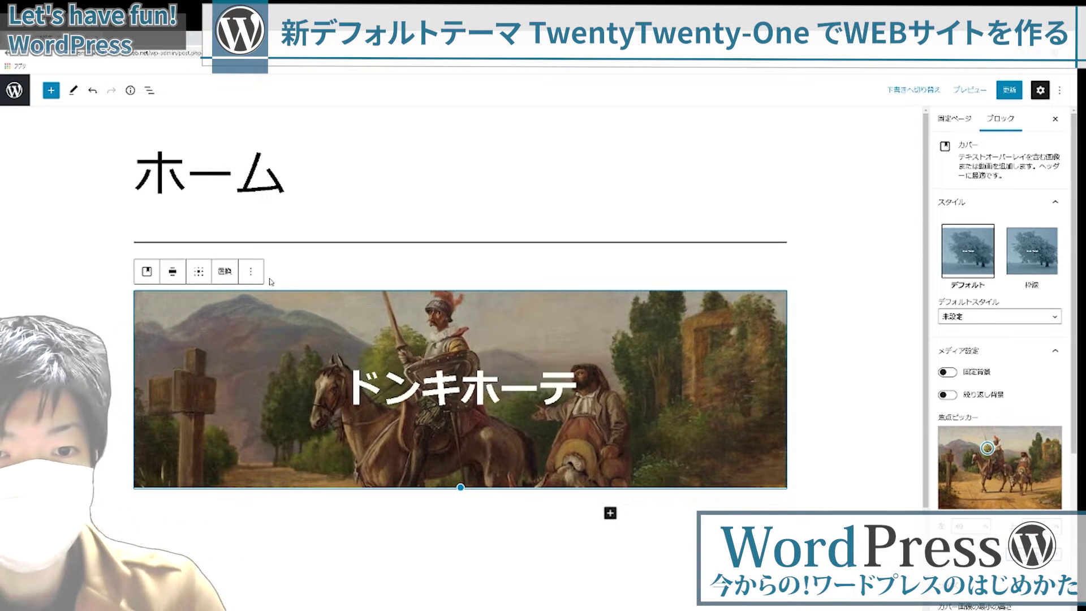
Replace the cover's background image with a newly uploaded photo of a smiling couple at a laptop.
click(224, 272)
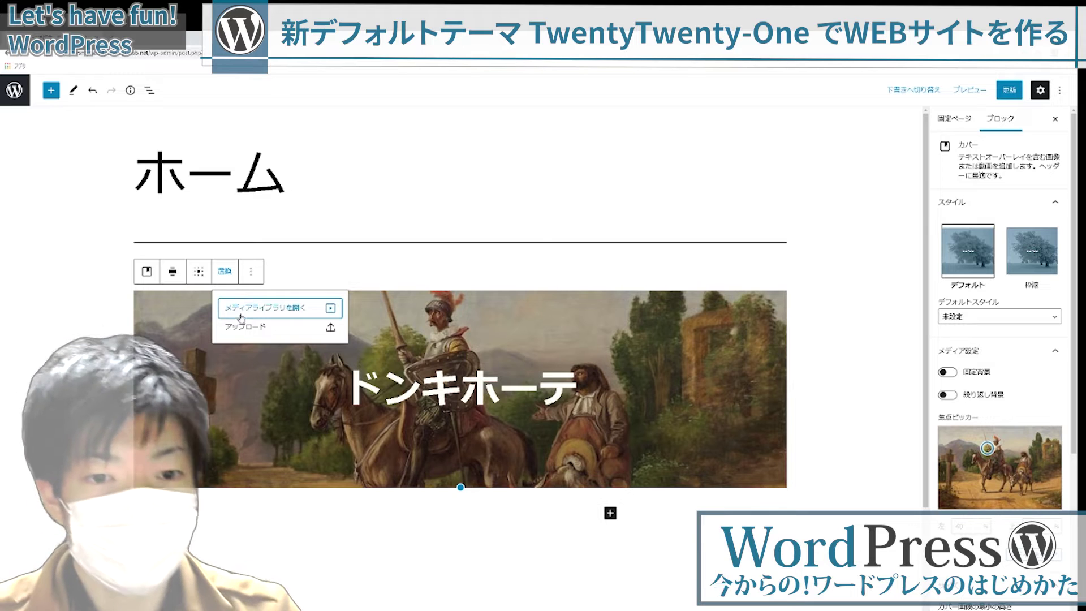
click(247, 317)
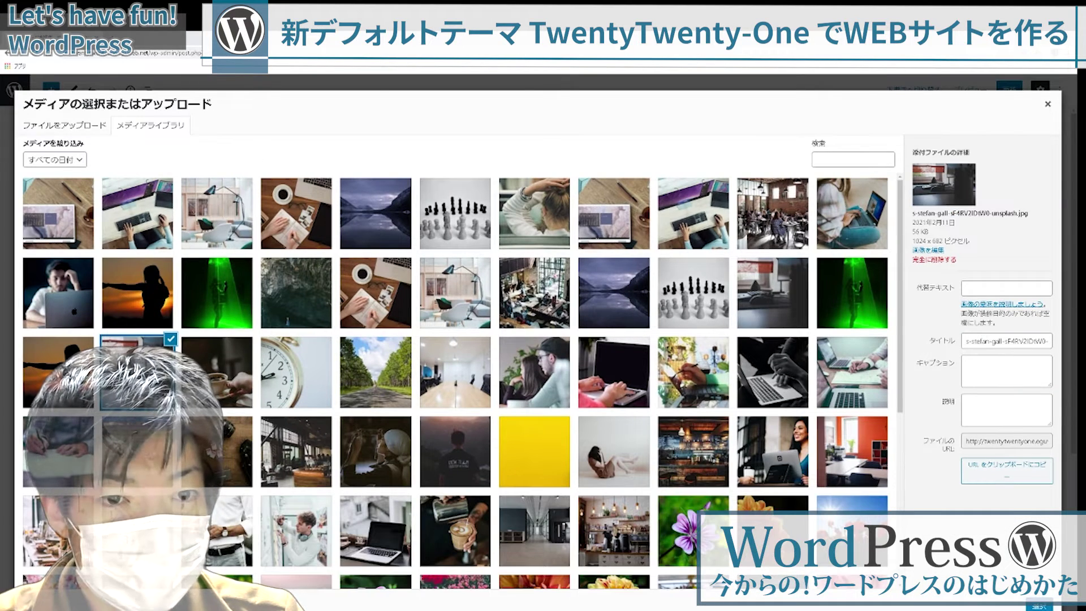
drag(2, 340, 424, 339)
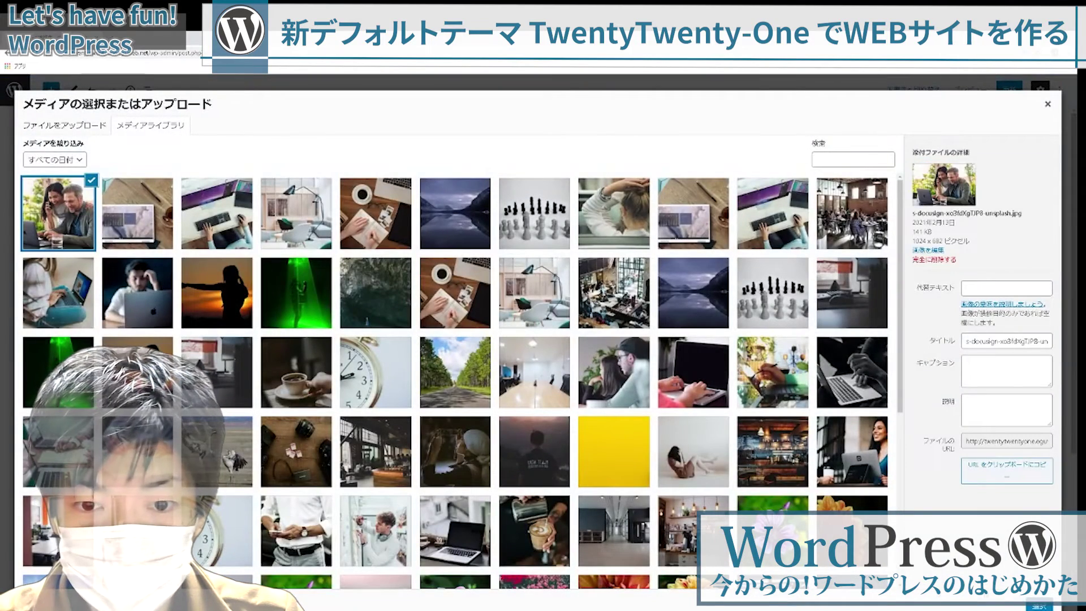
click(1038, 606)
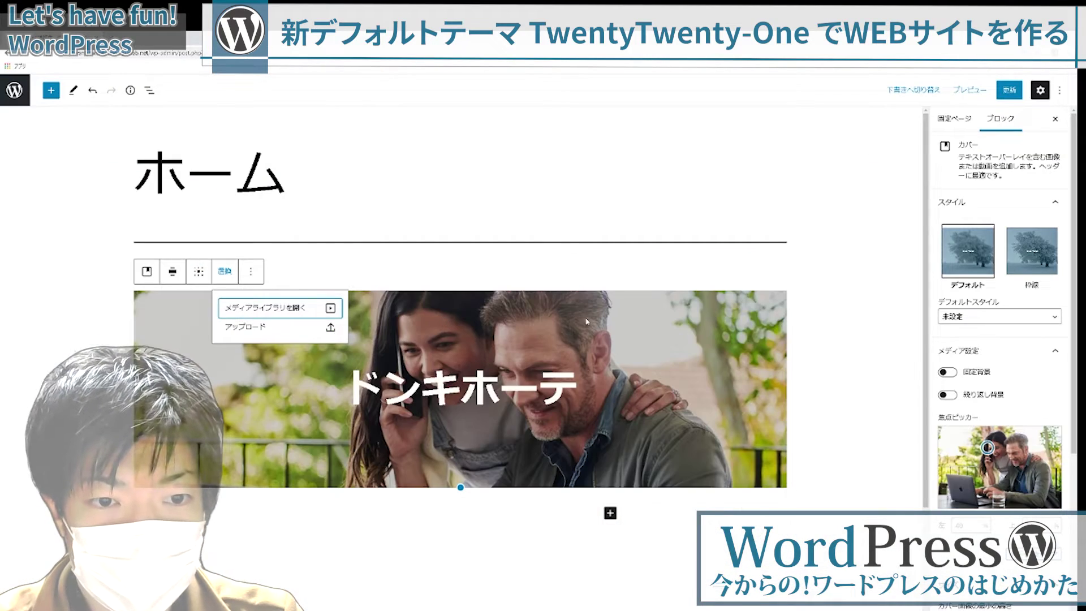
Set the alignment of the cover block to full width.
click(519, 315)
click(173, 273)
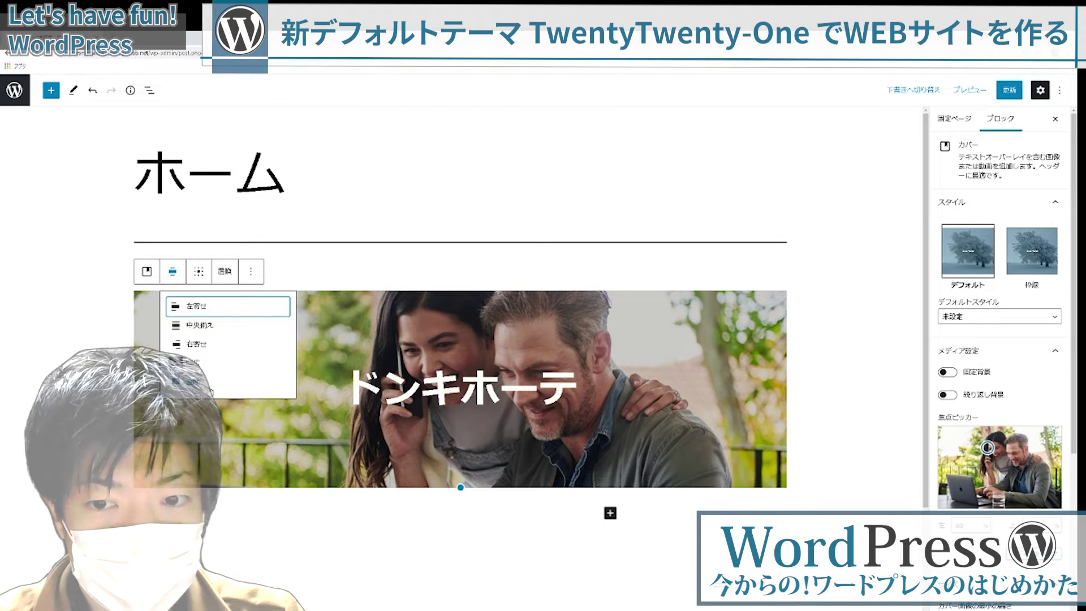
click(209, 383)
Replace the cover's heading text with いつも、誰かのそばに。.
click(514, 391)
double_click(515, 391)
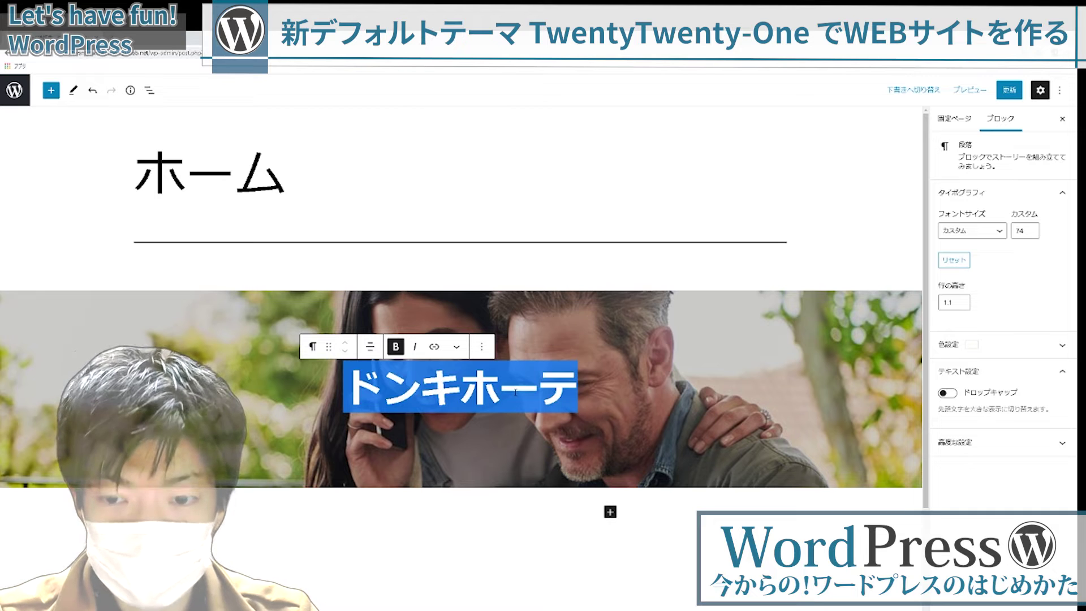
key(BackSpace)
text(ま)
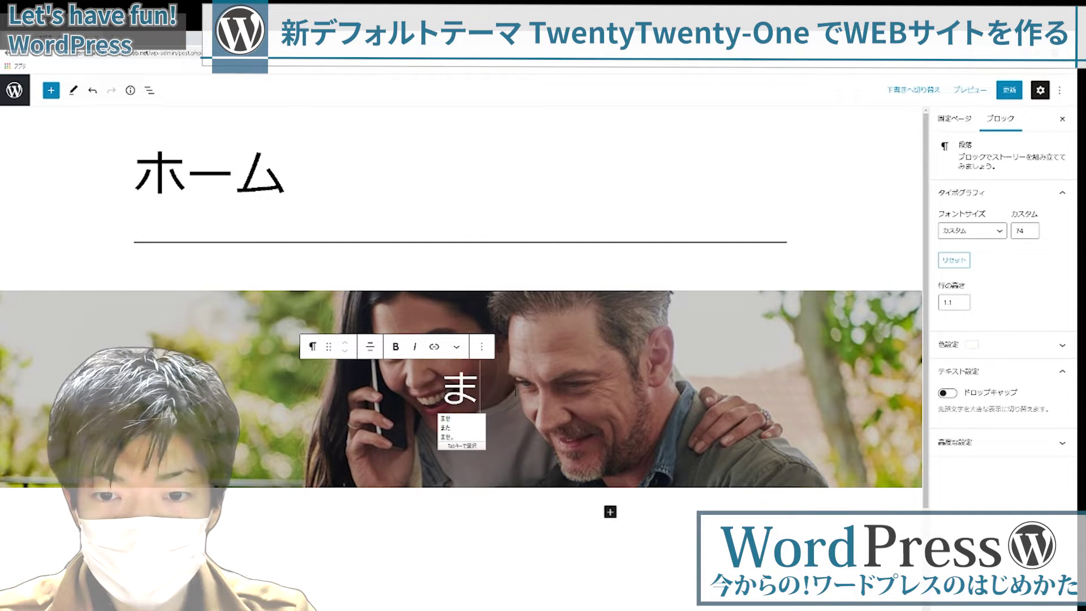
text(だ)
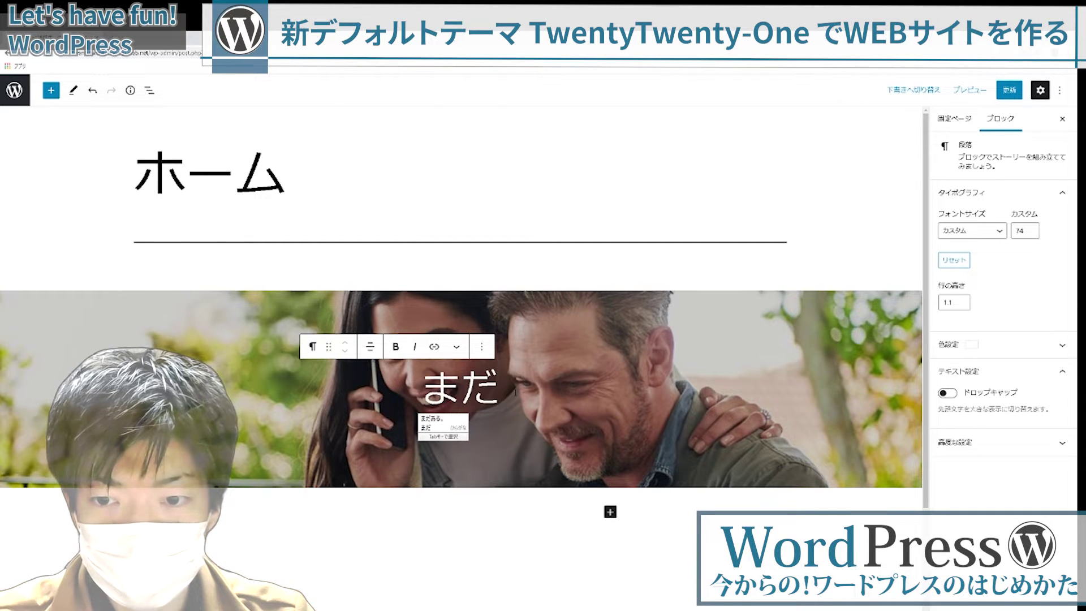
key(BackSpace)
key(BackSpace)
text(いつも、d)
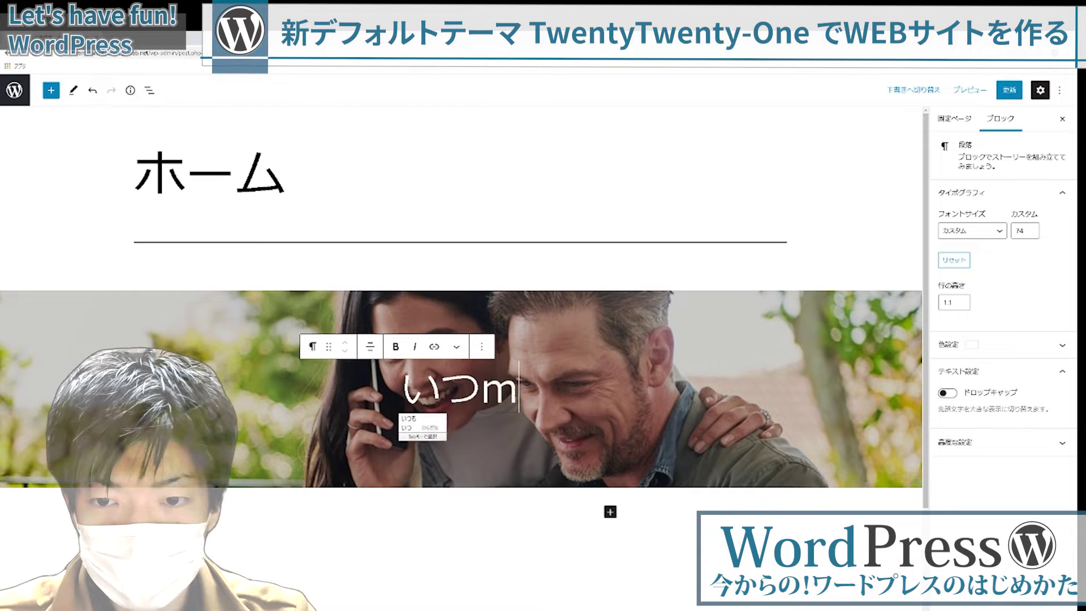
text(arekano)
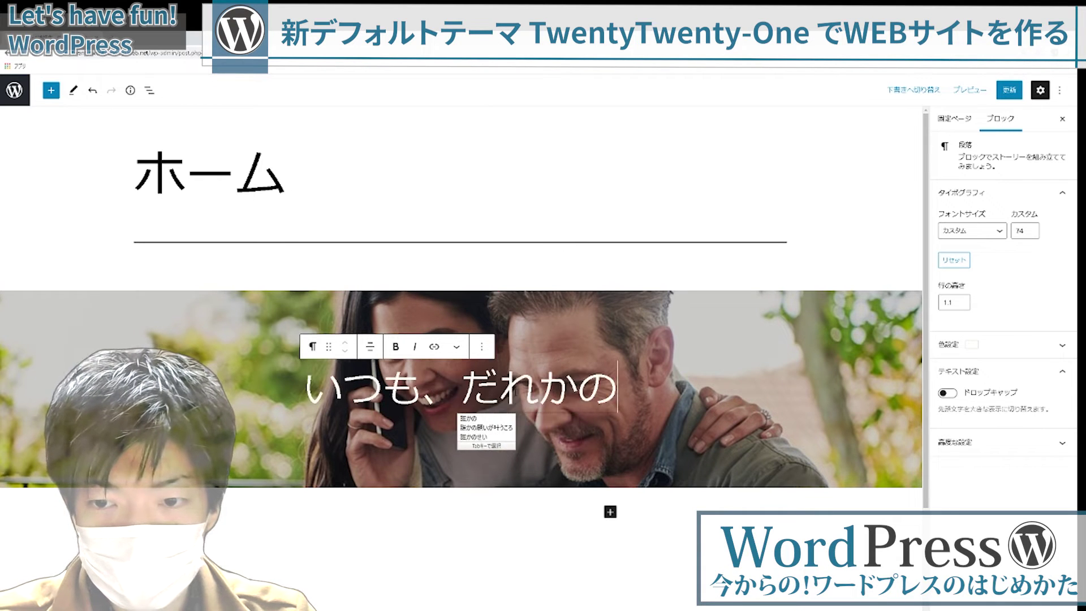
key(space)
text(zoba)
key(BackSpace)
key(BackSpace)
text(so)
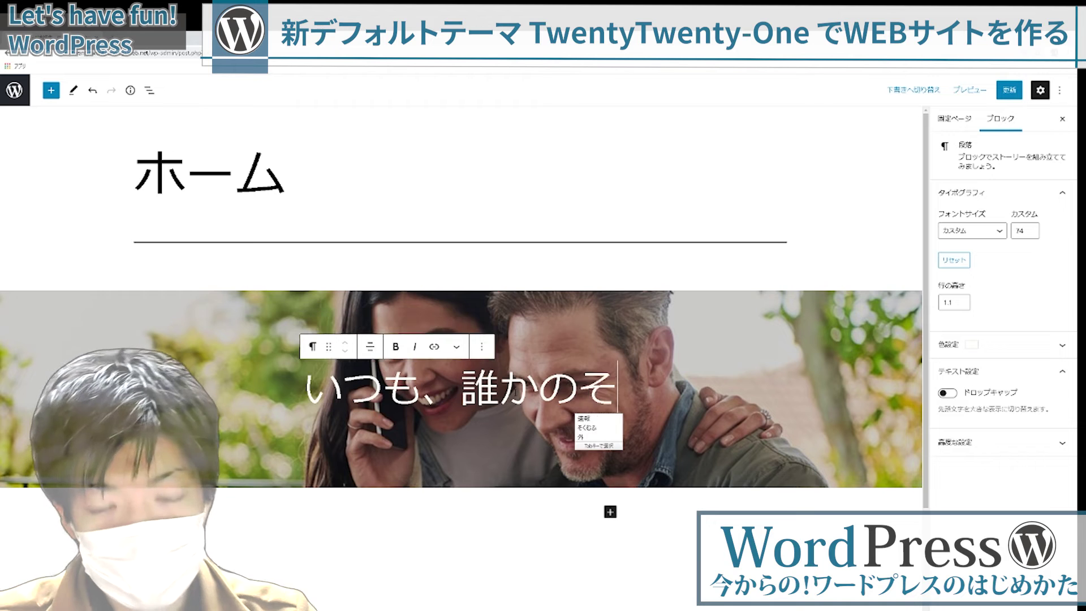
text(bani.)
key(Return)
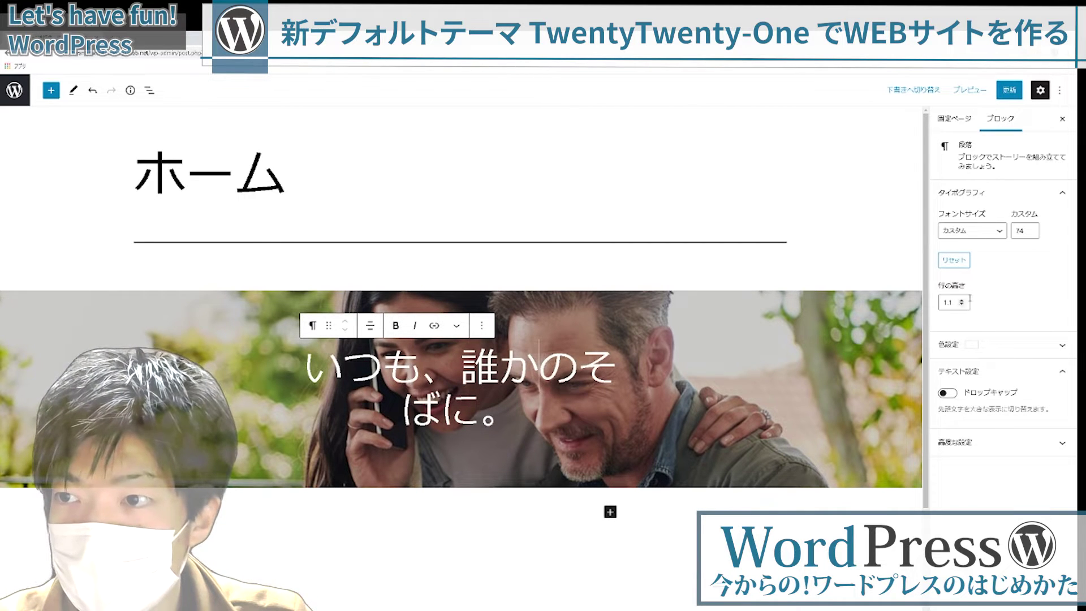
Set the cover heading's line height to 1 and its custom font size to 50.
click(961, 304)
drag(1023, 231, 998, 244)
text(62)
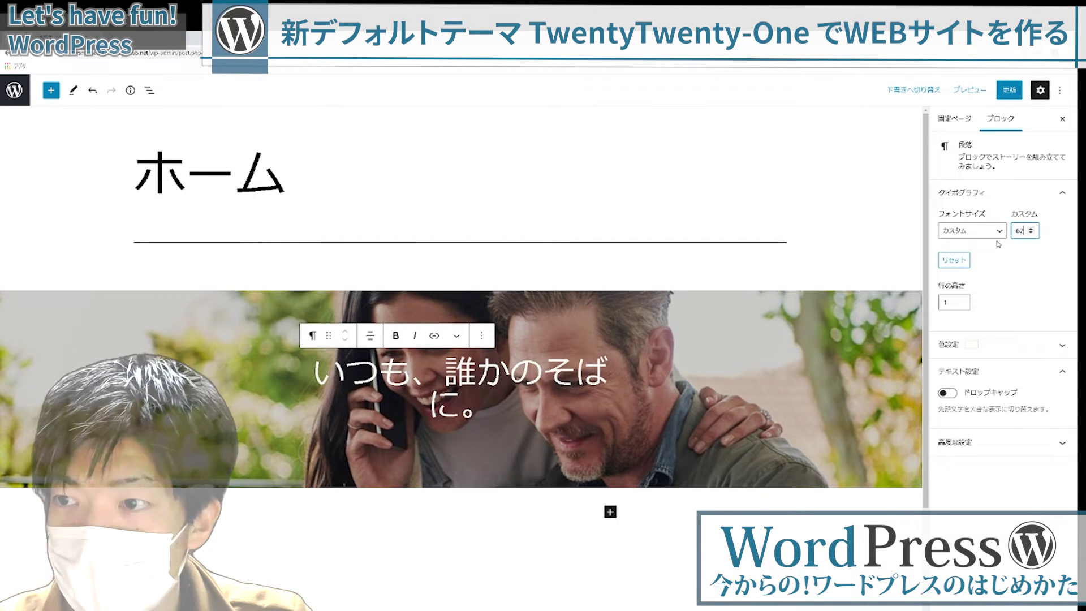
text(50)
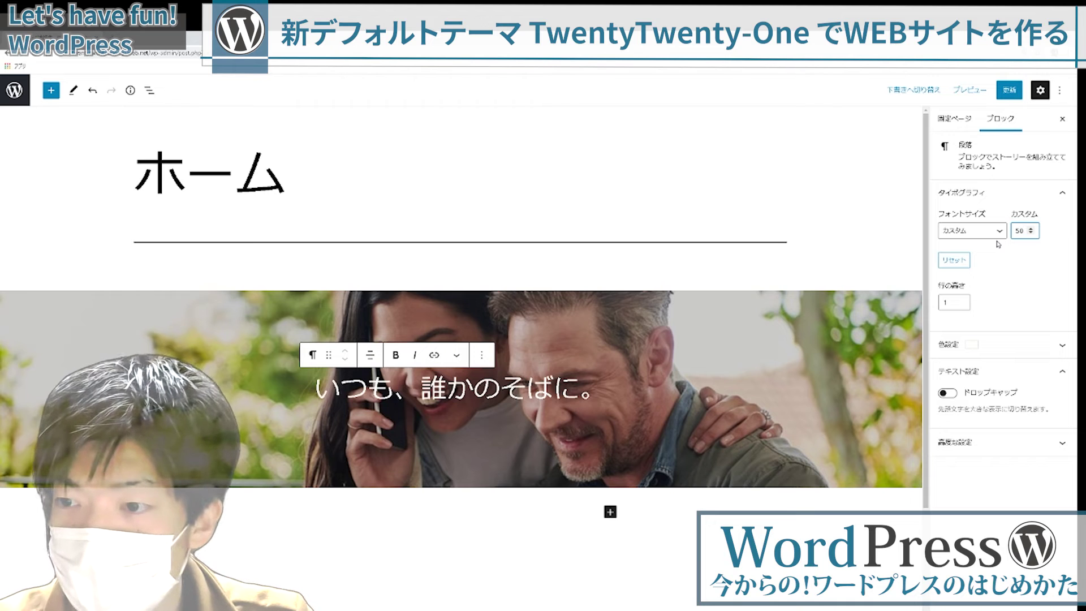
Make the cover's entire heading text bold.
click(954, 348)
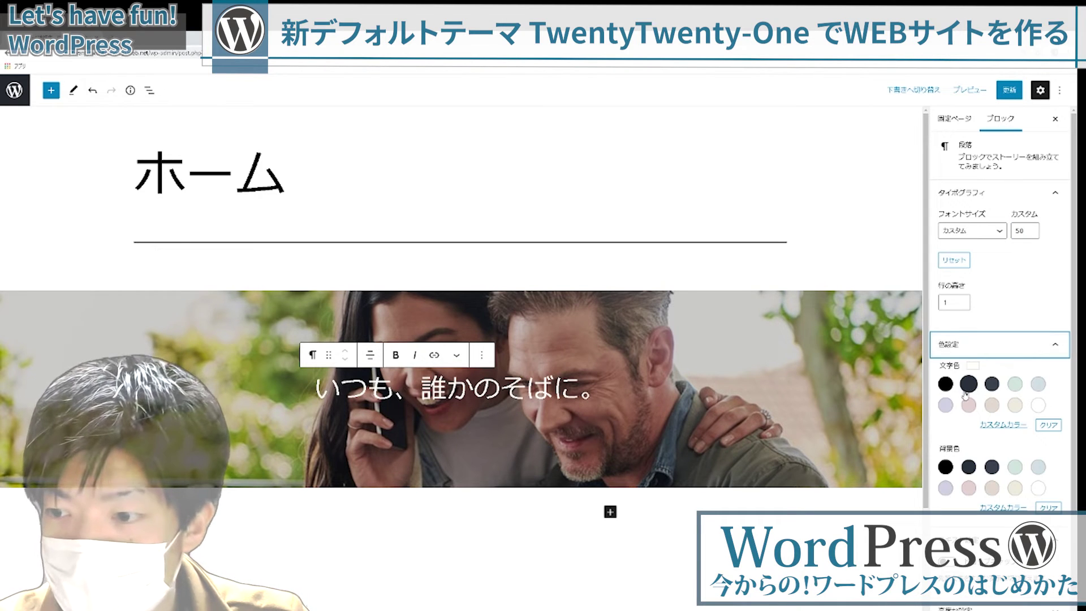
click(481, 355)
double_click(452, 389)
key(ctrl+a)
click(395, 355)
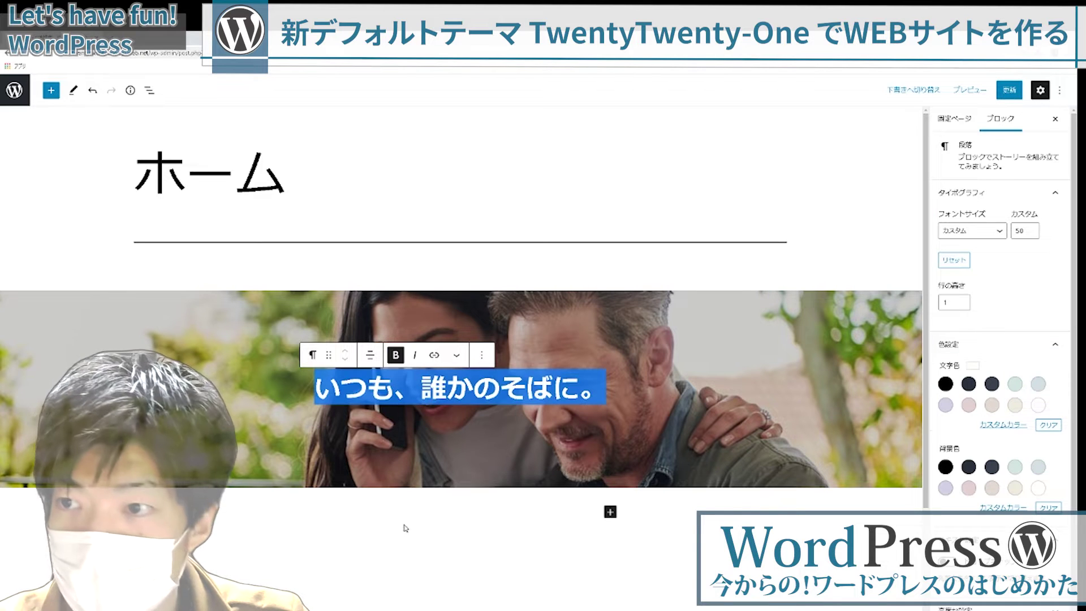
Update the ホーム page and check the full-width cover on the published page.
click(405, 526)
click(1009, 90)
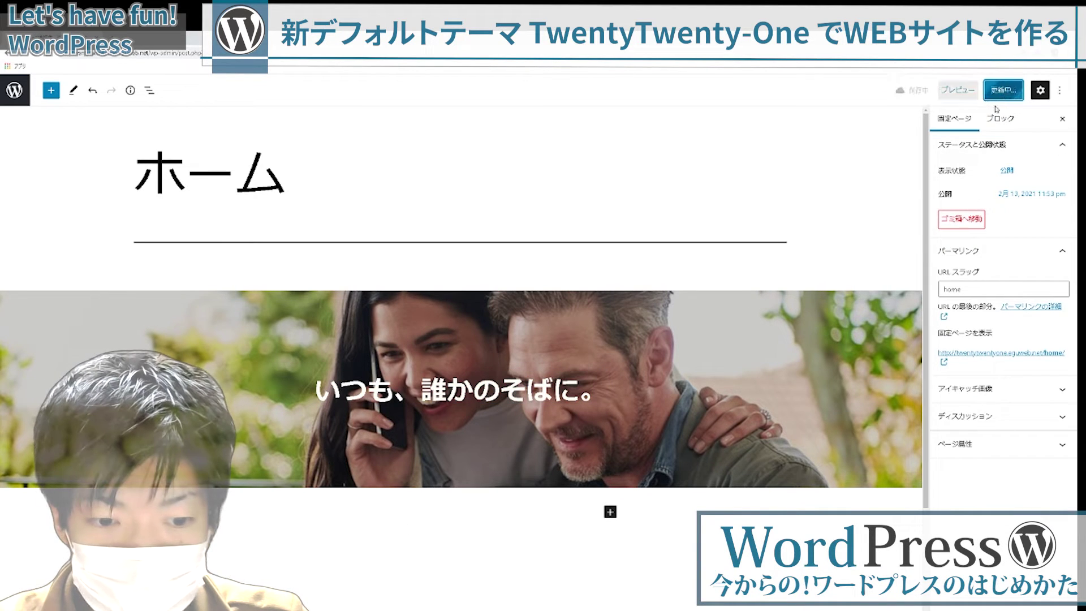
click(206, 37)
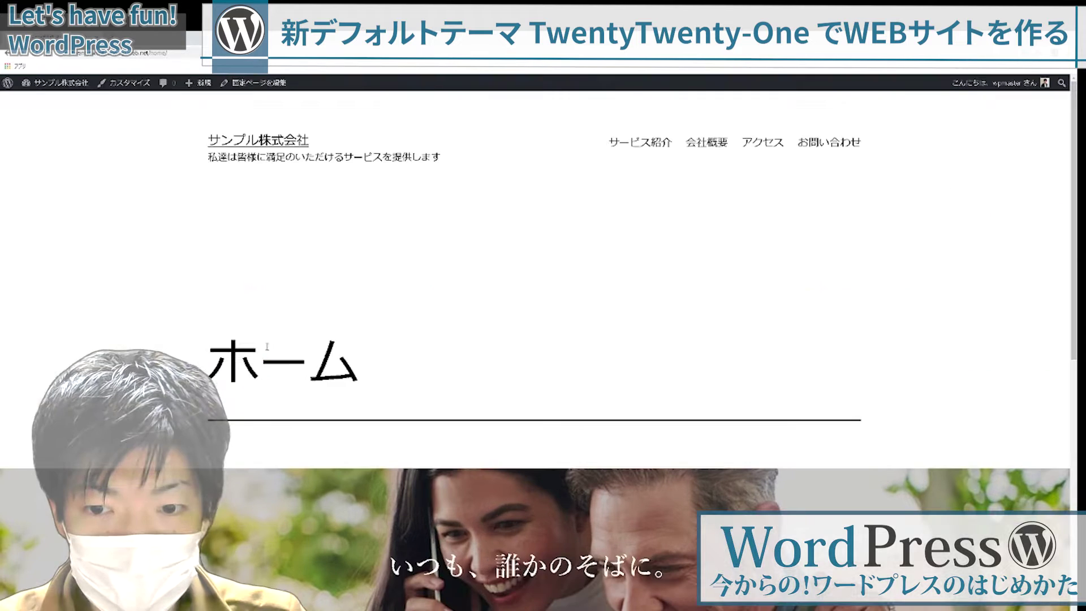
scroll(391, 319, down, 2)
scroll(548, 328, down, 2)
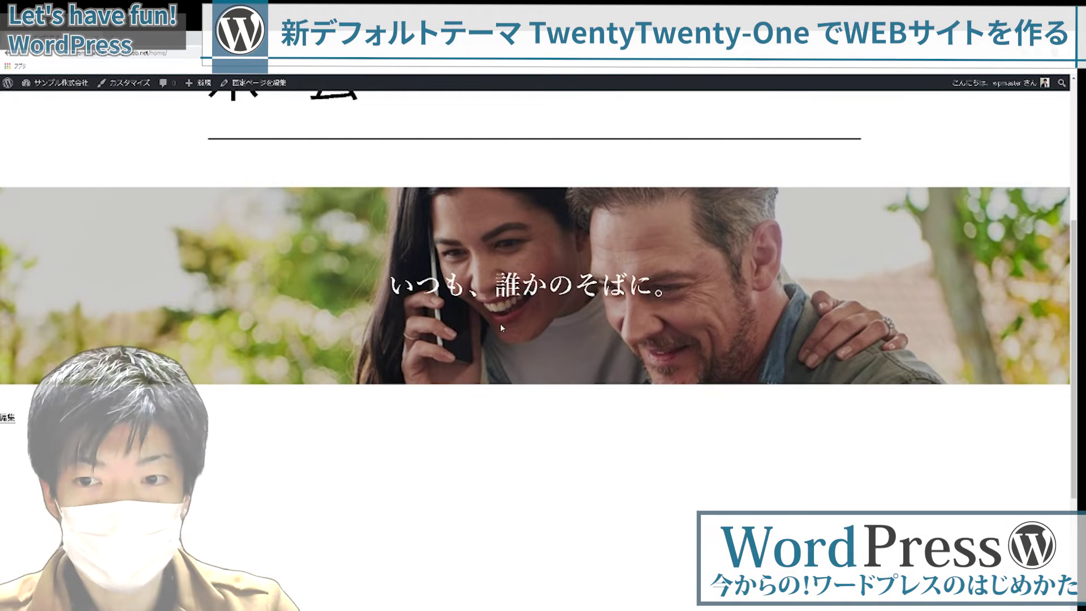
scroll(659, 277, down, 2)
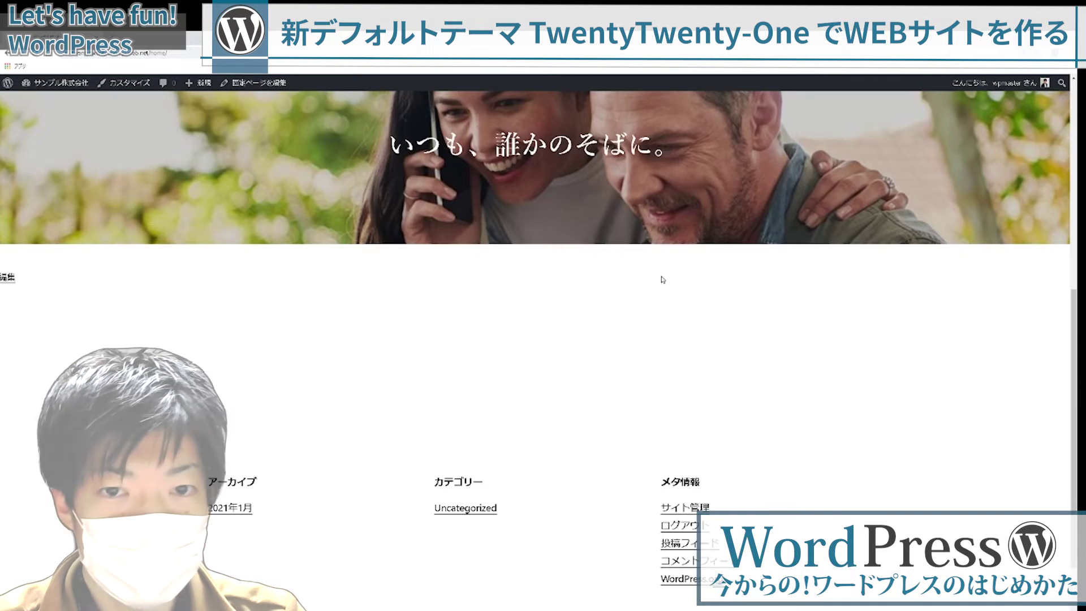
scroll(524, 367, up, 2)
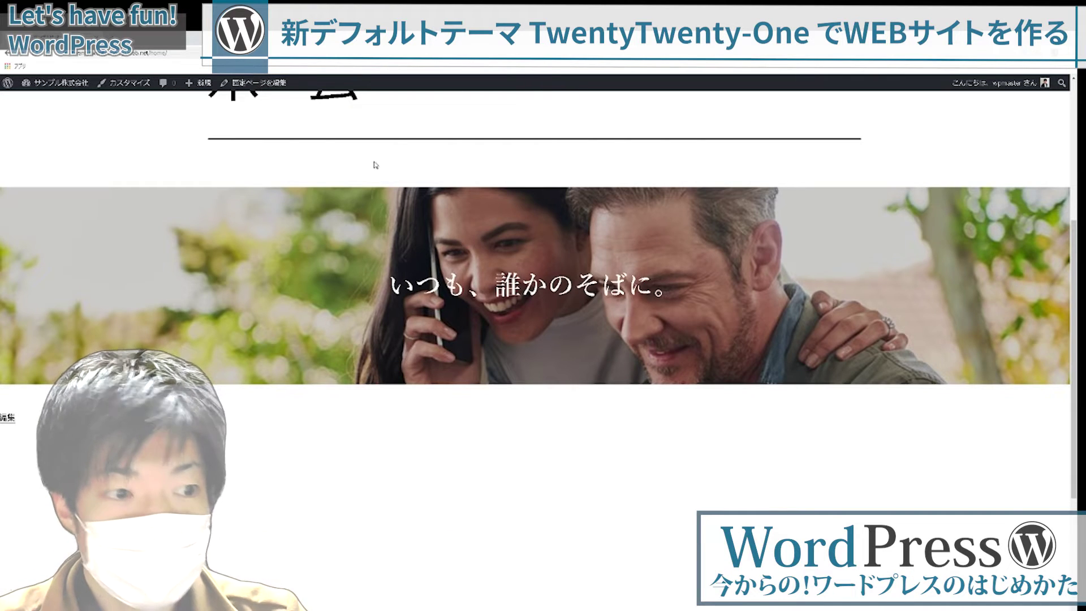
Reopen the ホーム page for editing and duplicate the cover block four times.
click(260, 84)
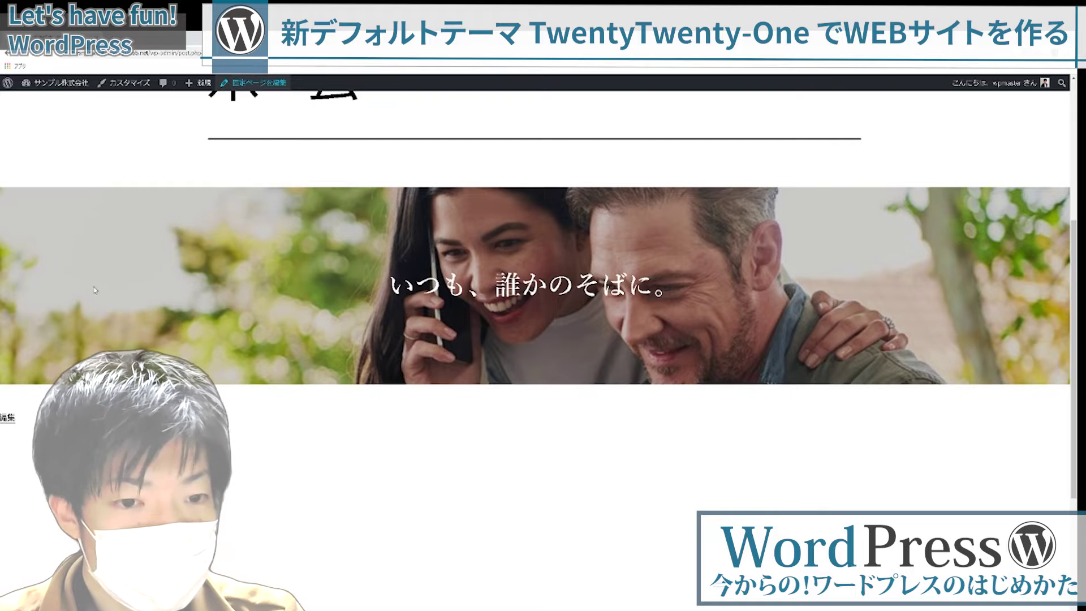
scroll(584, 402, down, 2)
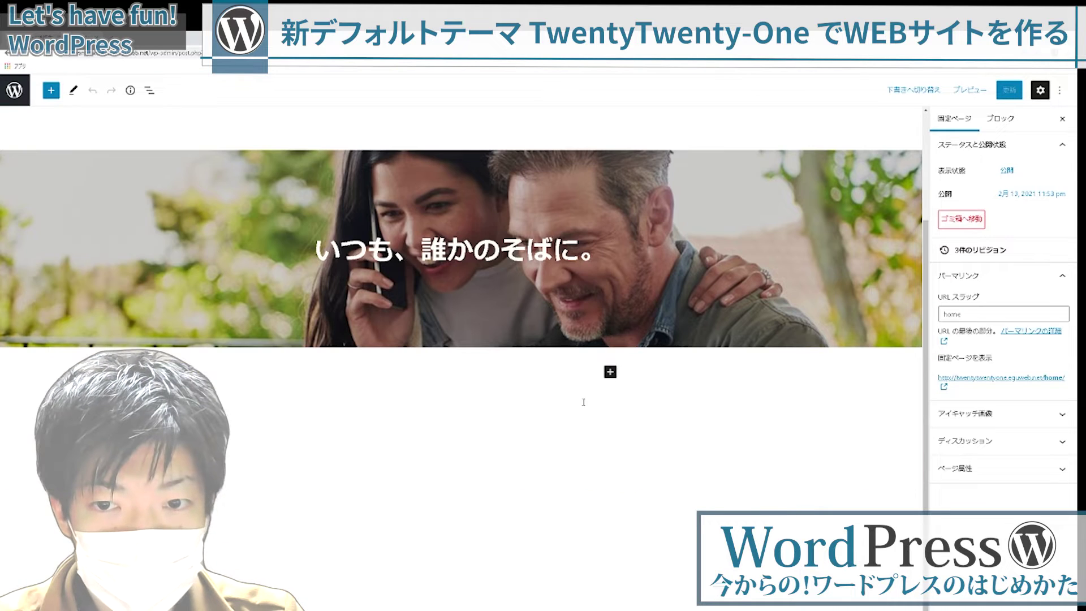
click(610, 372)
click(357, 319)
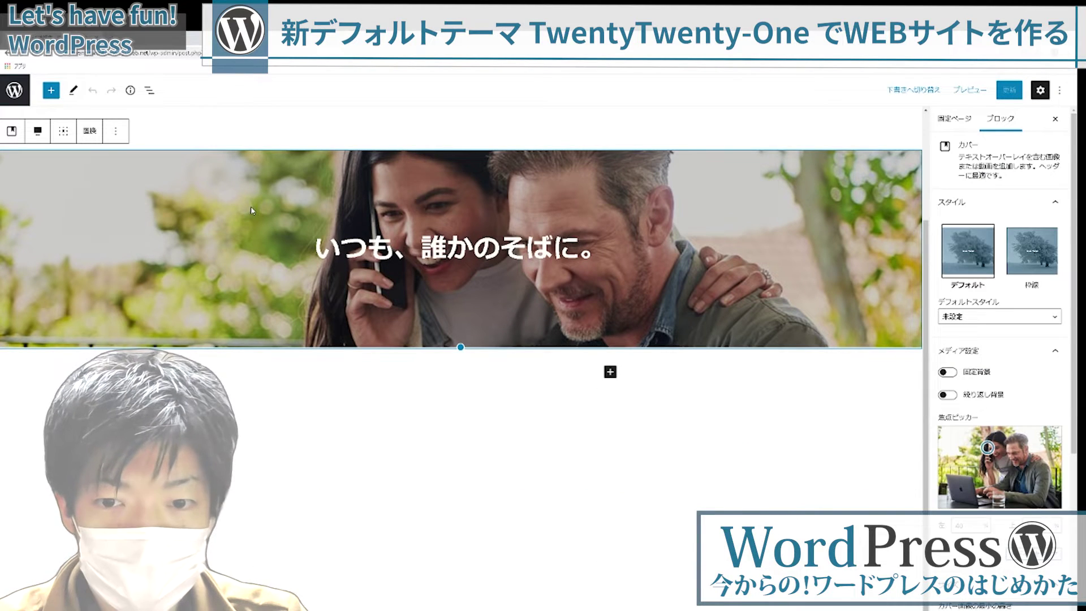
key(ctrl+shift+d)
key(ctrl+shift+d)
key(ctrl+shift+d)
key(ctrl+shift+d)
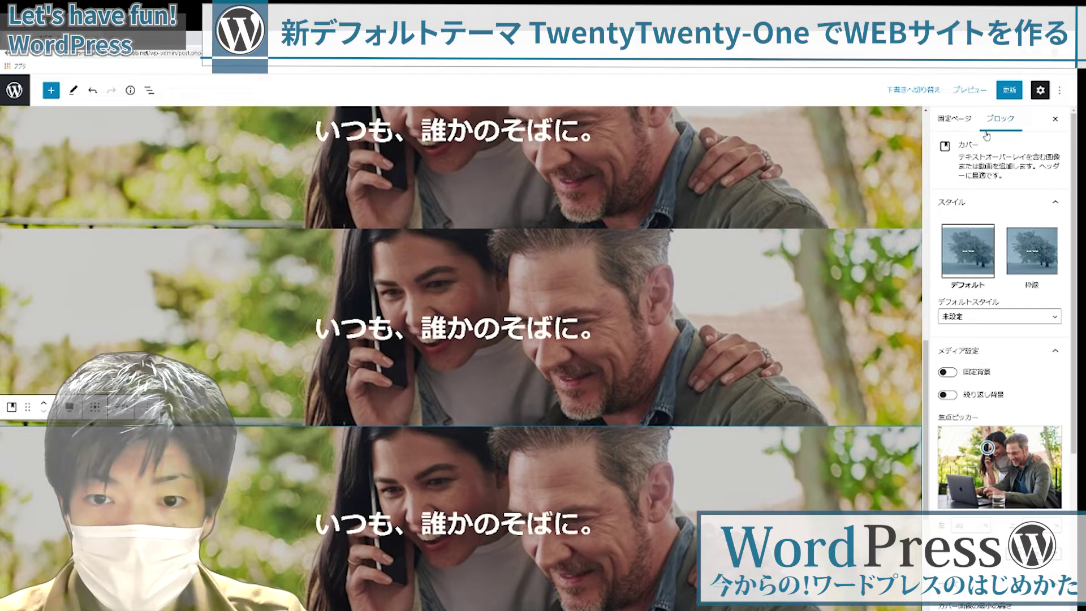
Look over the copy and duplicate commands in the first cover block's options.
scroll(466, 268, up, 10)
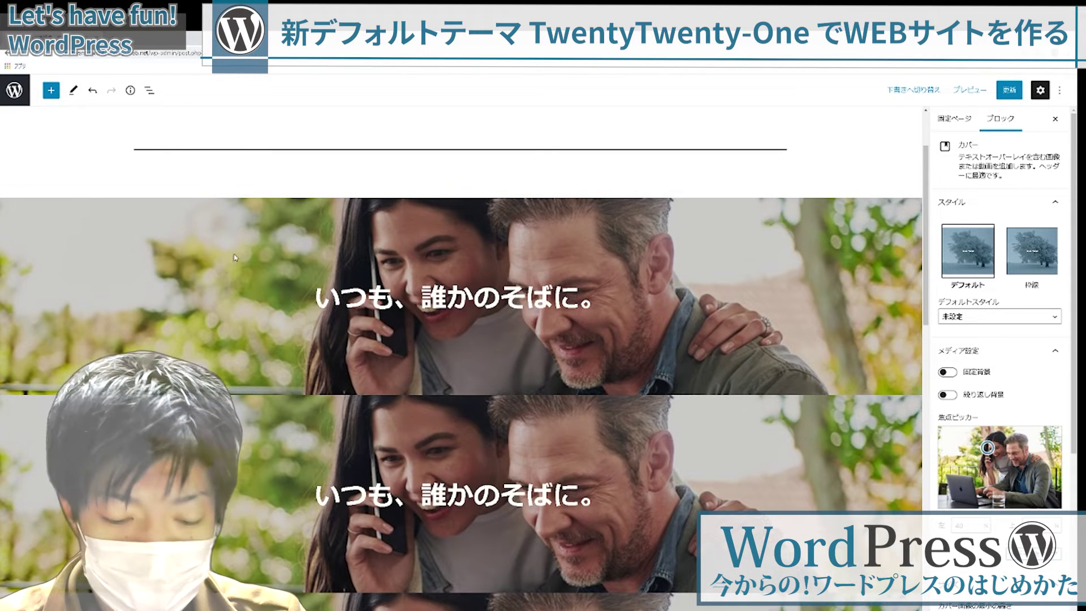
click(365, 257)
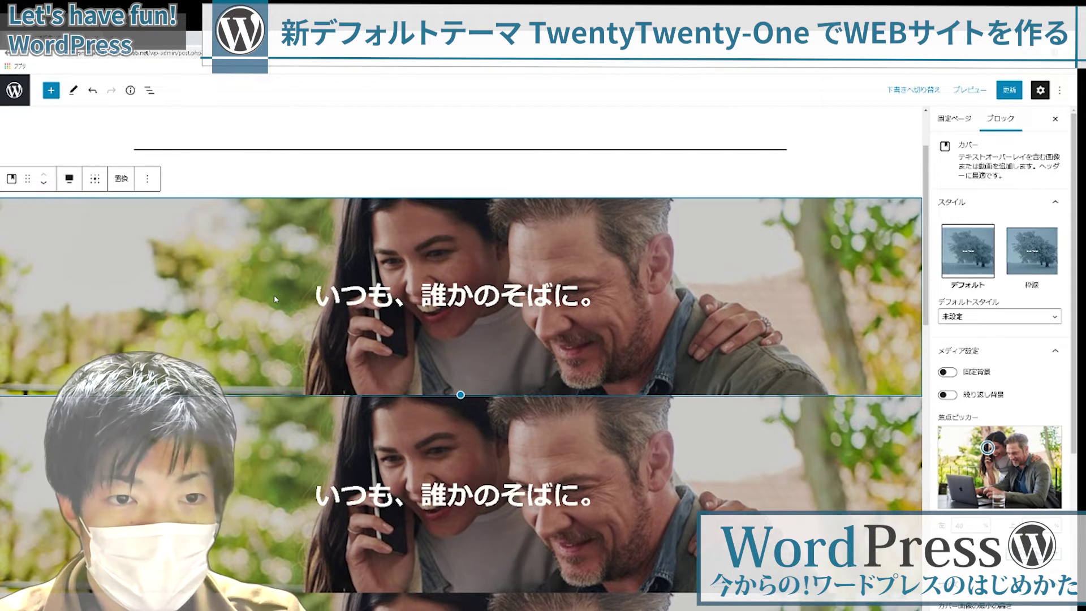
click(147, 179)
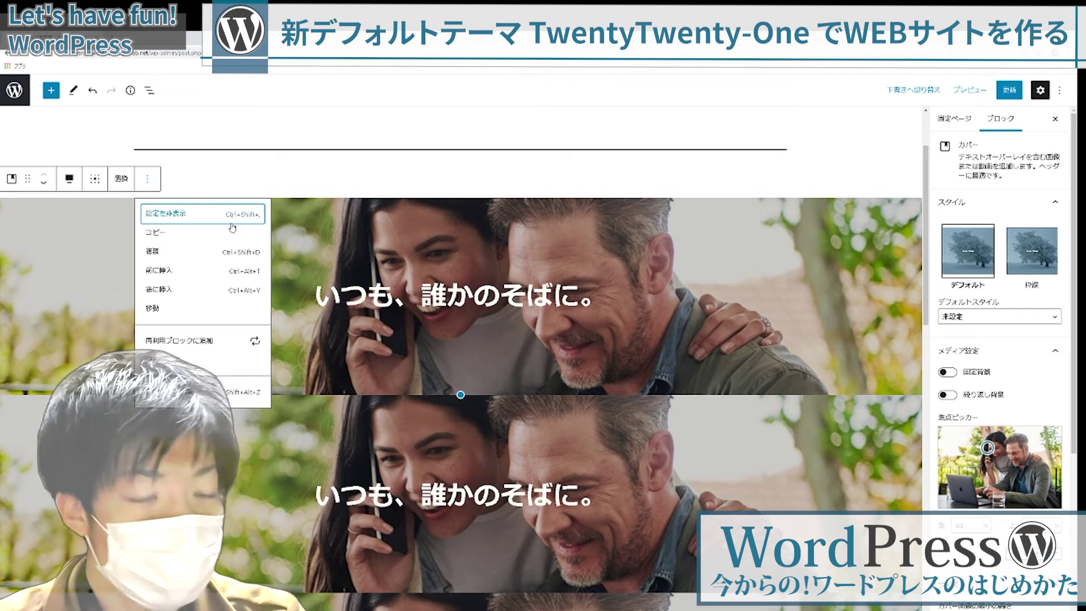
click(255, 230)
scroll(816, 257, down, 4)
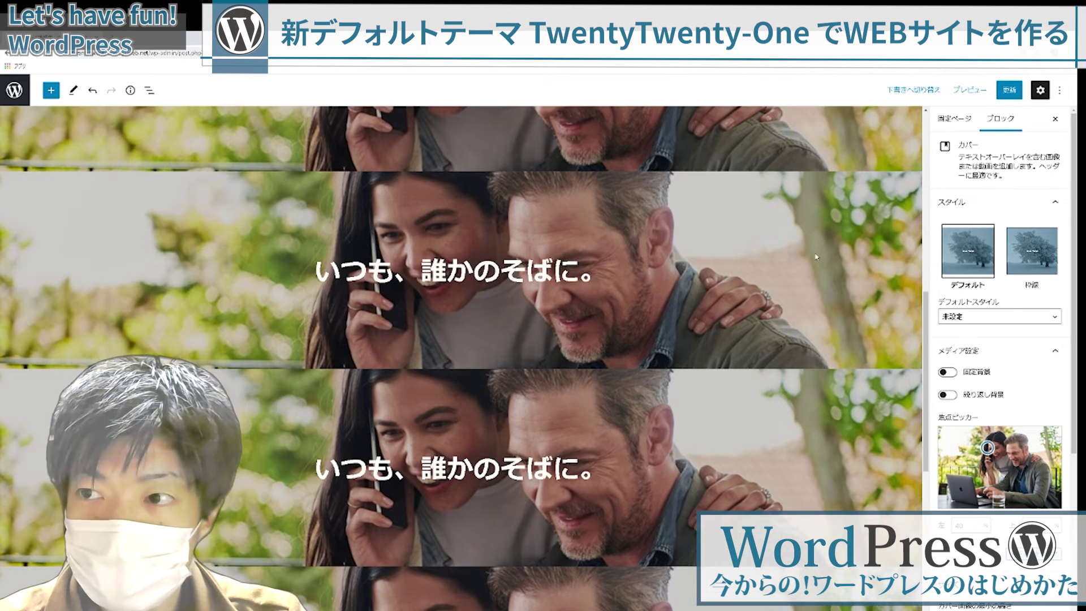
Update the ホーム page and check the stacked covers on the published page.
click(1009, 89)
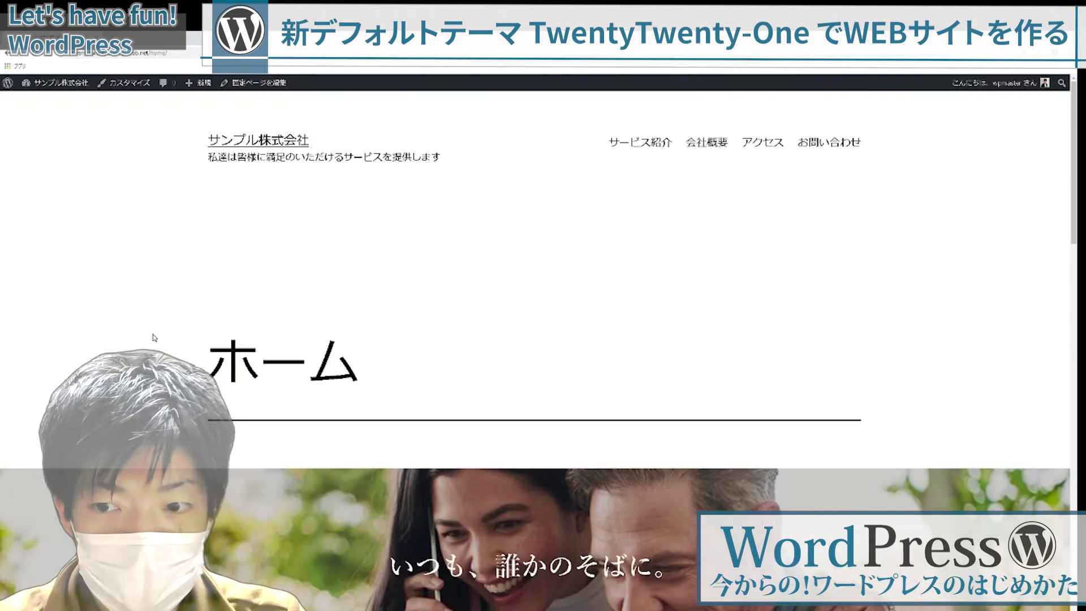
scroll(281, 329, down, 5)
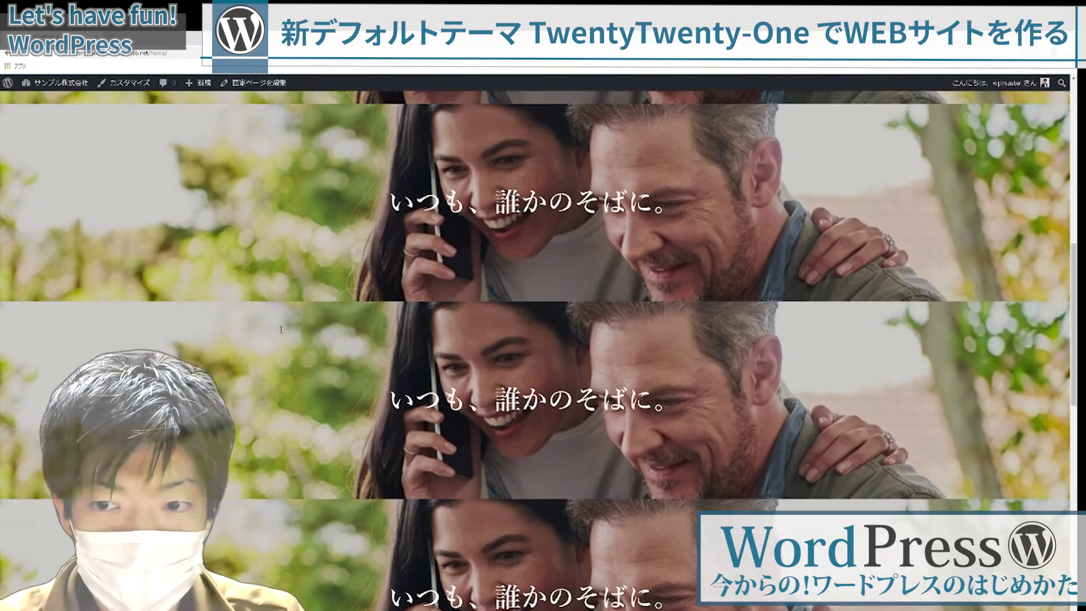
scroll(315, 345, down, 10)
scroll(315, 346, up, 15)
scroll(321, 347, down, 2)
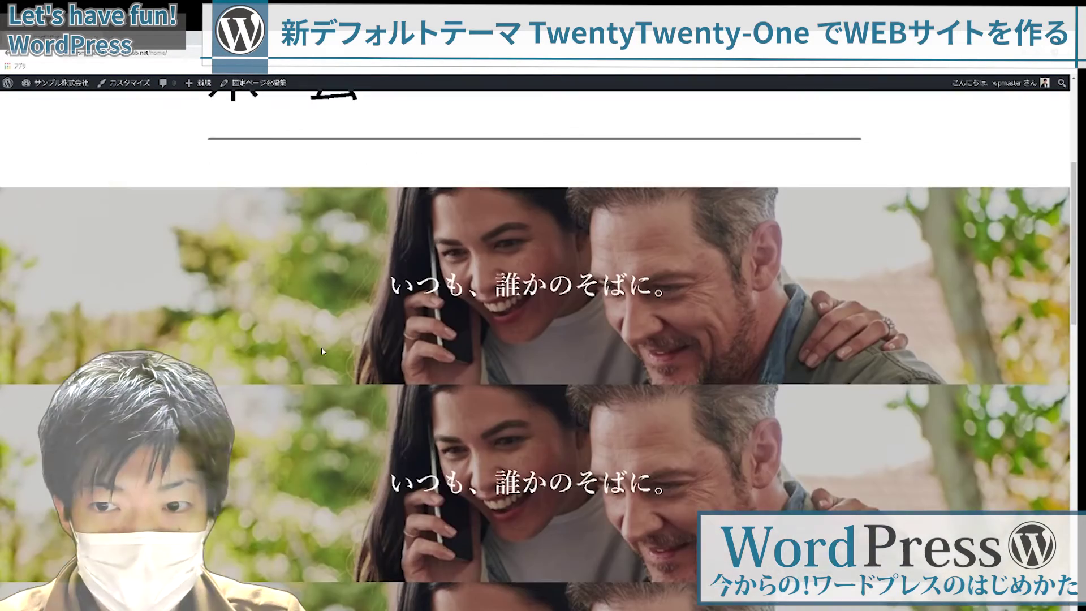
scroll(323, 350, down, 8)
scroll(323, 350, up, 12)
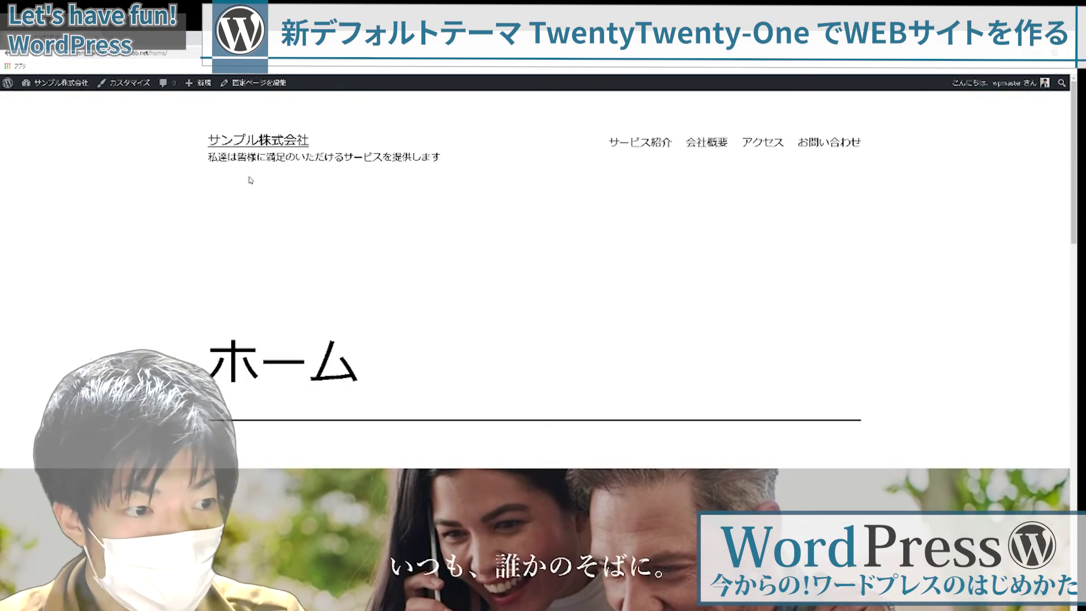
Reopen the ホーム page for editing and make the first cover block slightly taller.
click(273, 83)
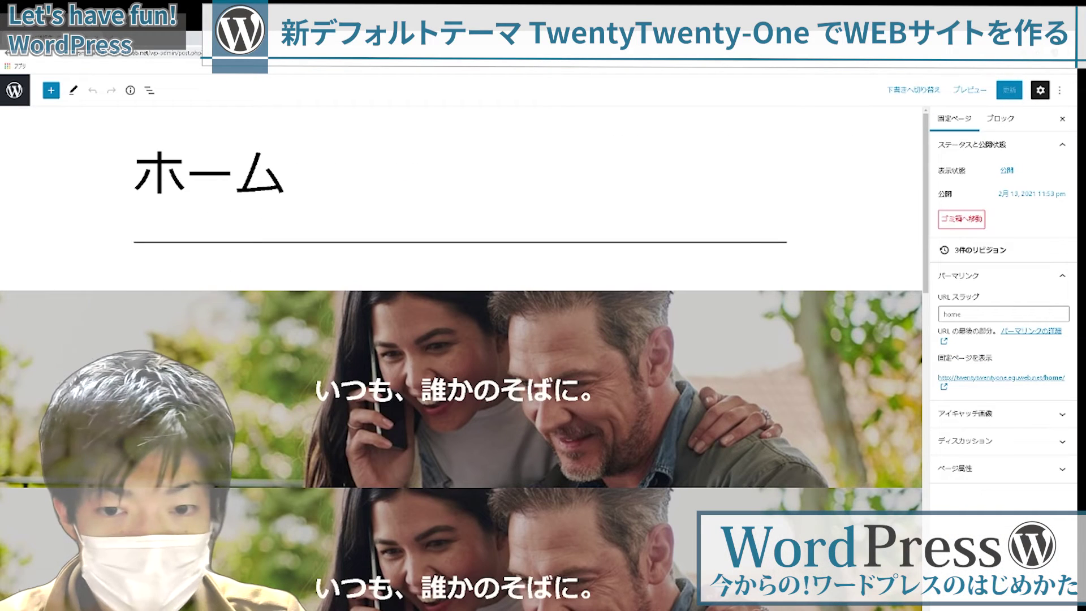
scroll(378, 370, down, 3)
click(425, 366)
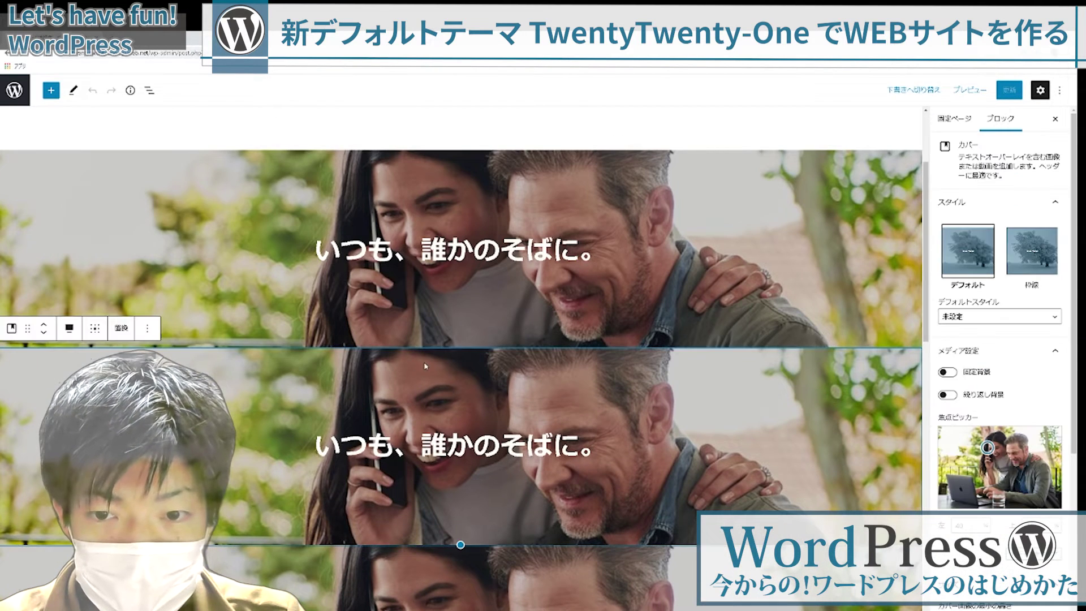
click(504, 344)
drag(460, 346, 460, 357)
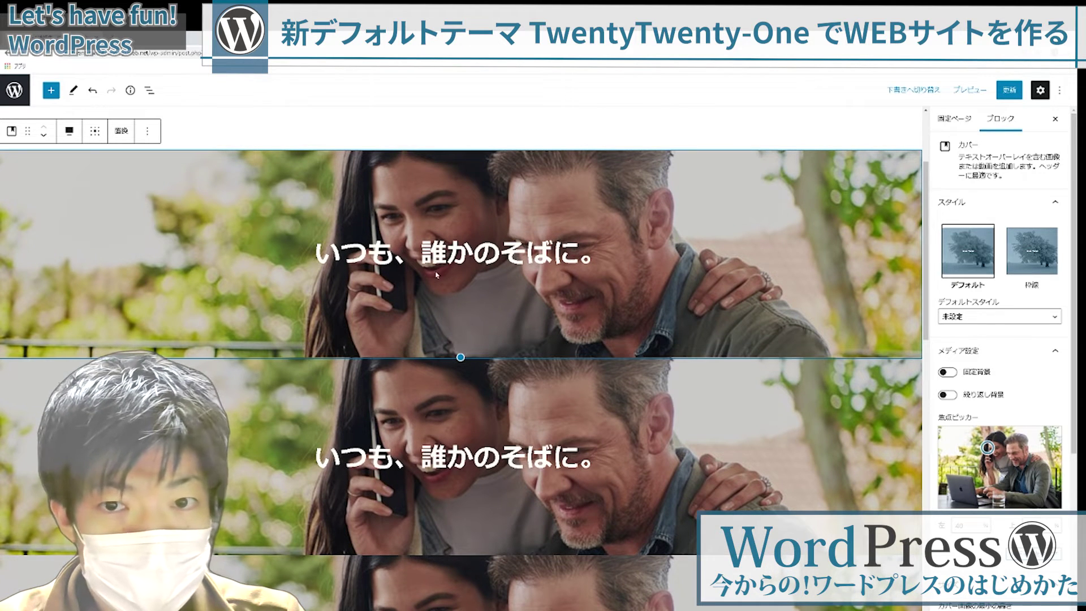
click(459, 147)
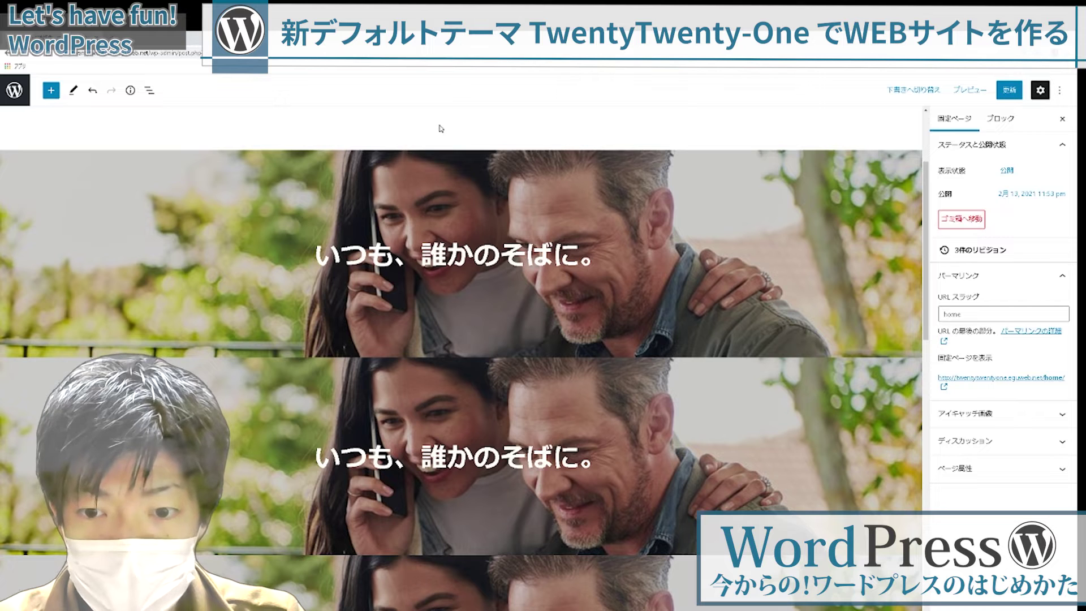
Replace the second cover's image with the dusky mountain lake photo from the media library.
click(456, 186)
click(458, 455)
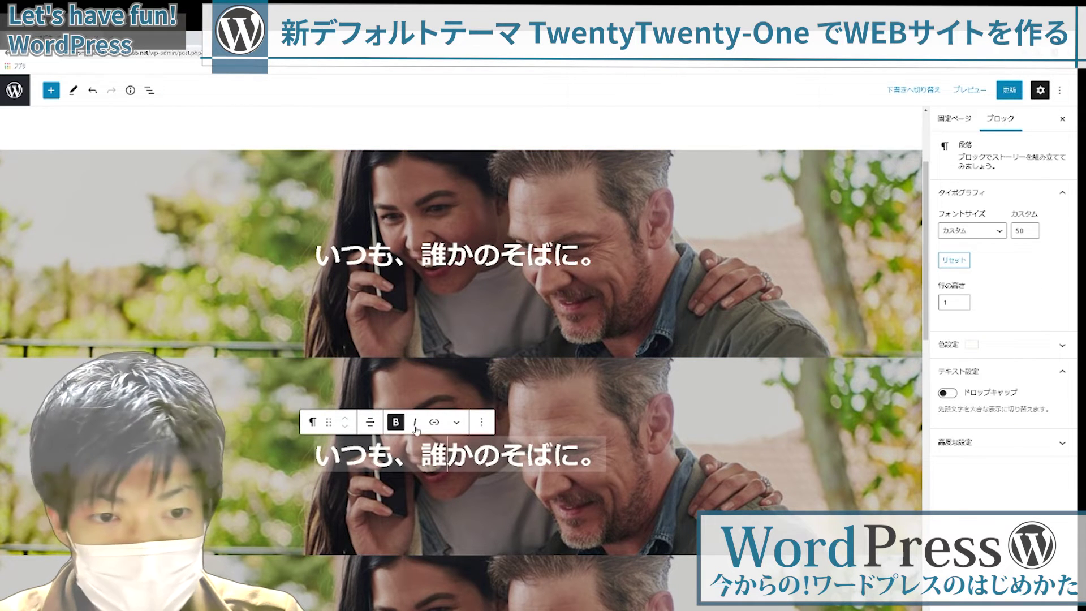
click(729, 410)
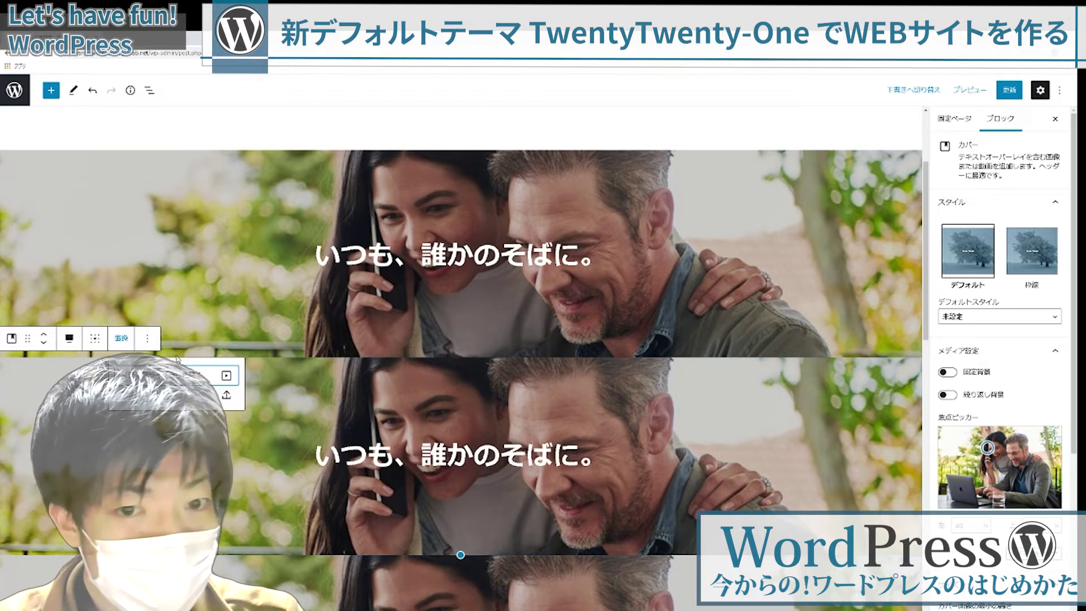
click(164, 375)
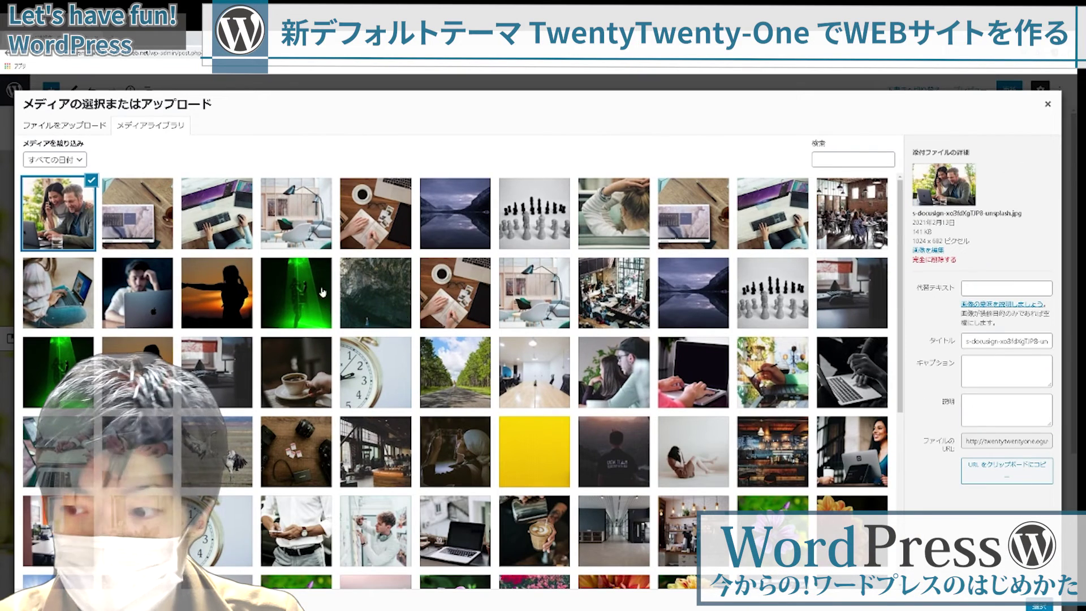
click(478, 217)
click(1039, 605)
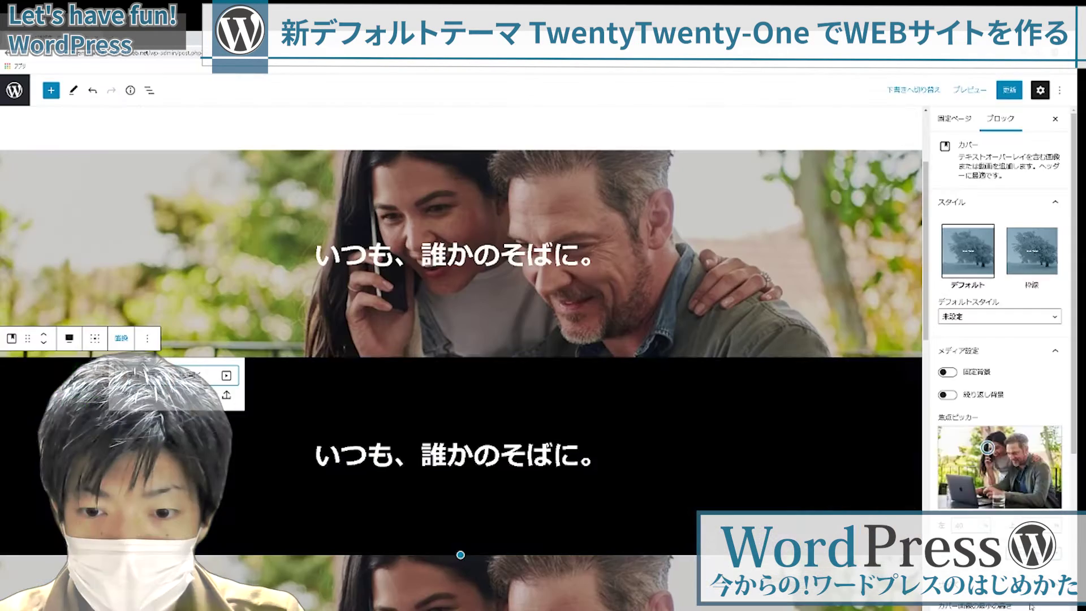
Replace the third cover's image with the media library photo of a monitor and laptop on a desk.
click(565, 492)
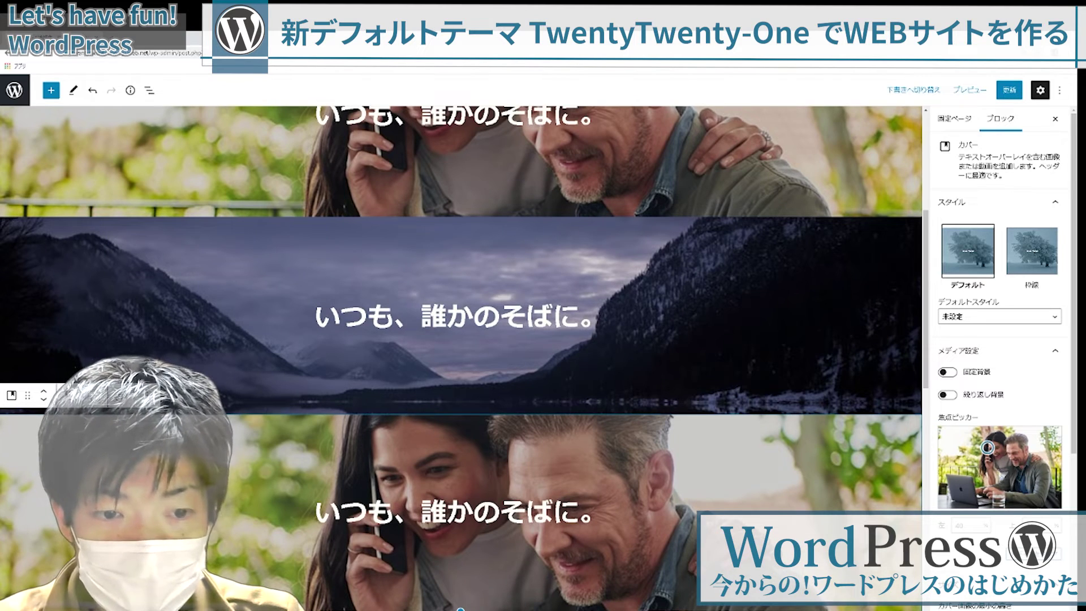
click(187, 436)
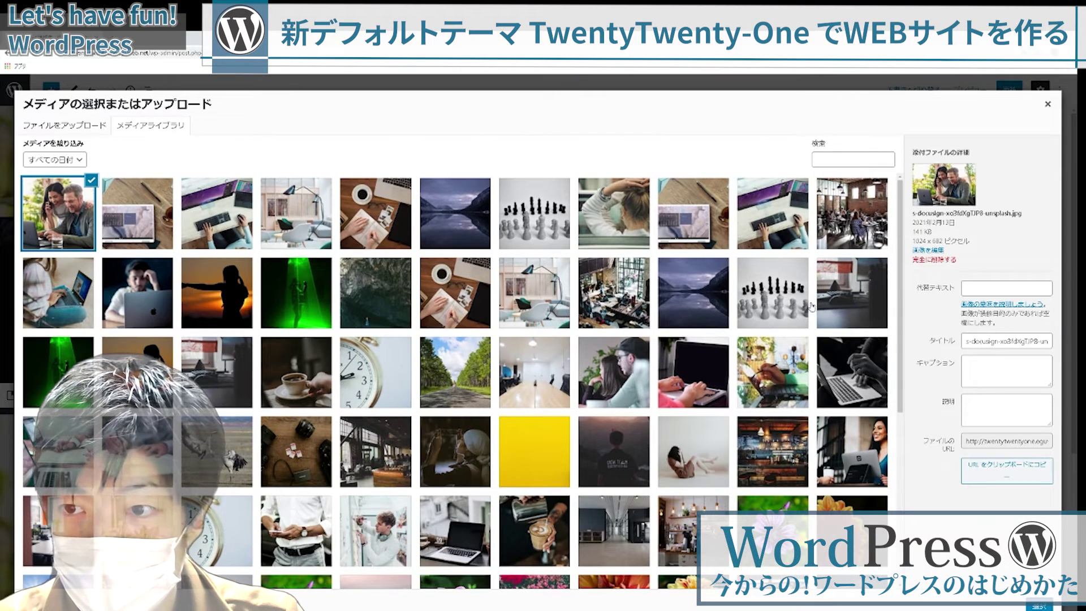
click(794, 312)
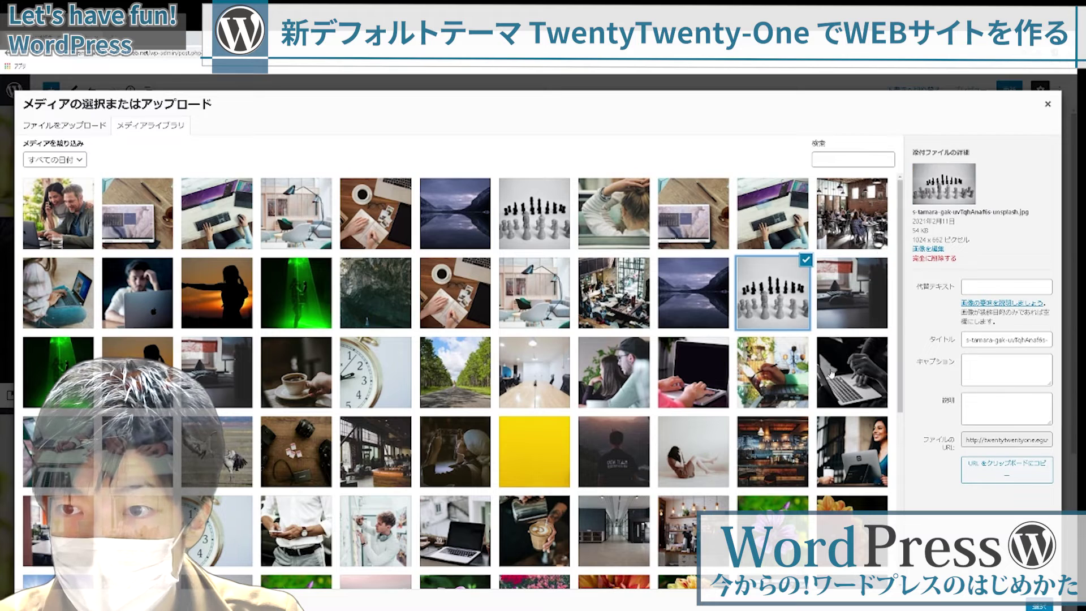
click(781, 227)
click(1039, 606)
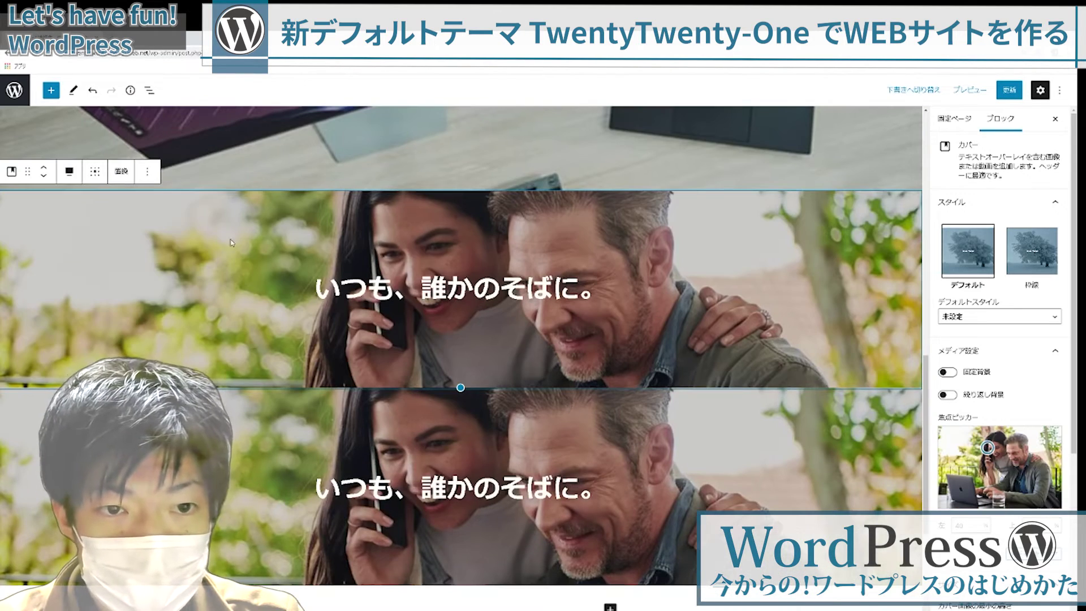
Replace the fourth cover's image with the blurred dark portrait and the fifth cover's image with the man seen from behind.
click(118, 175)
click(148, 209)
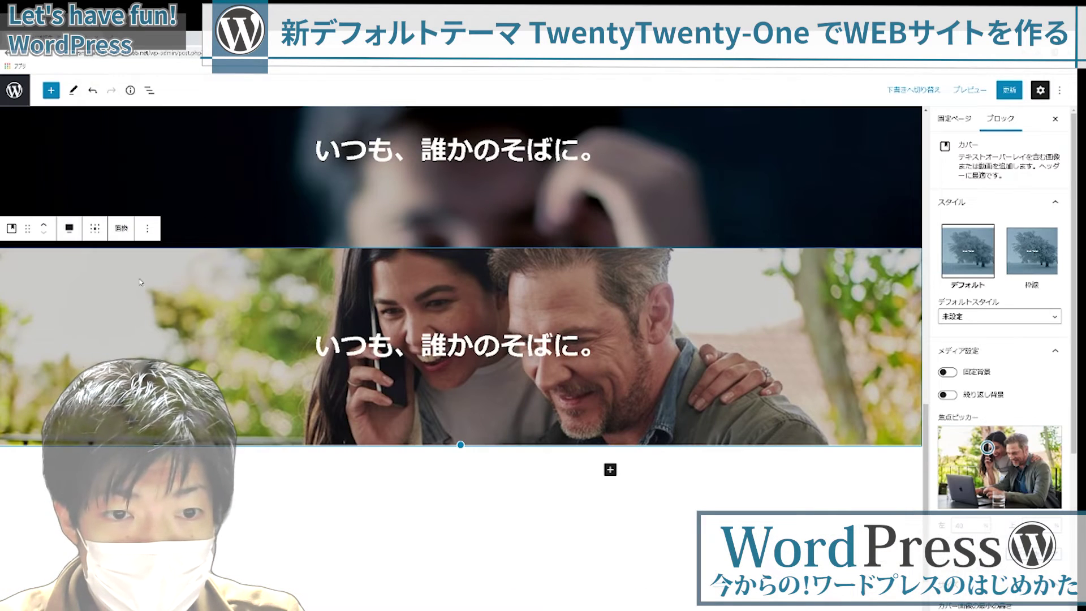
click(121, 227)
click(159, 261)
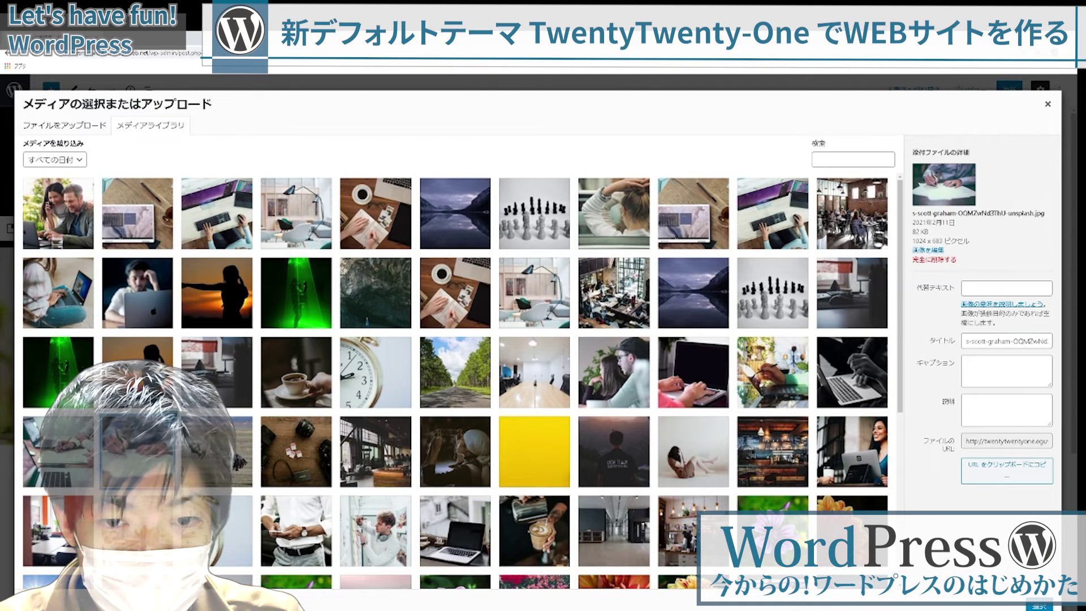
click(297, 470)
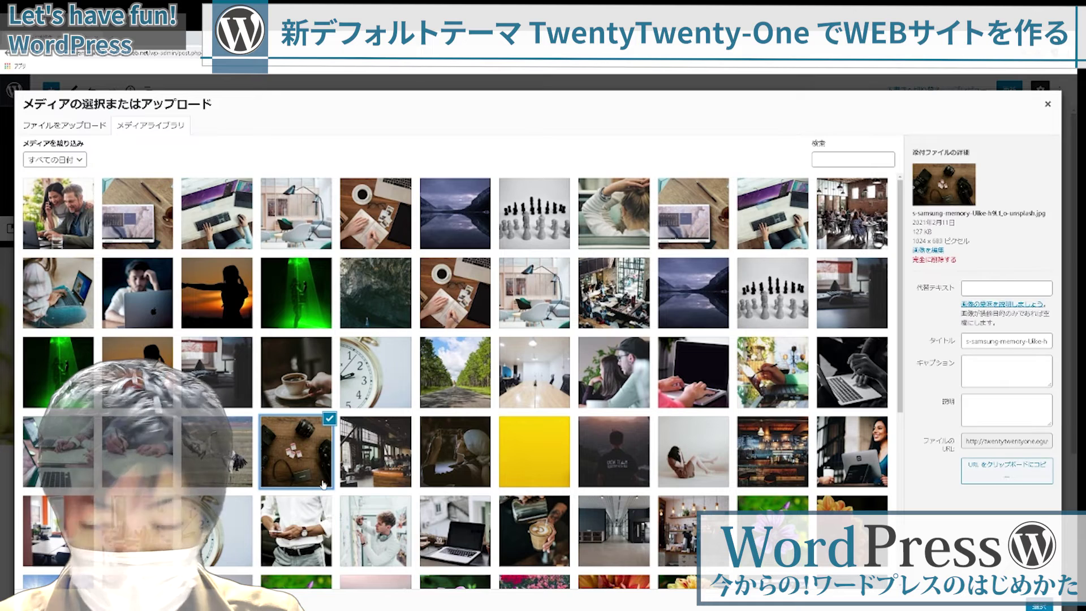
click(365, 478)
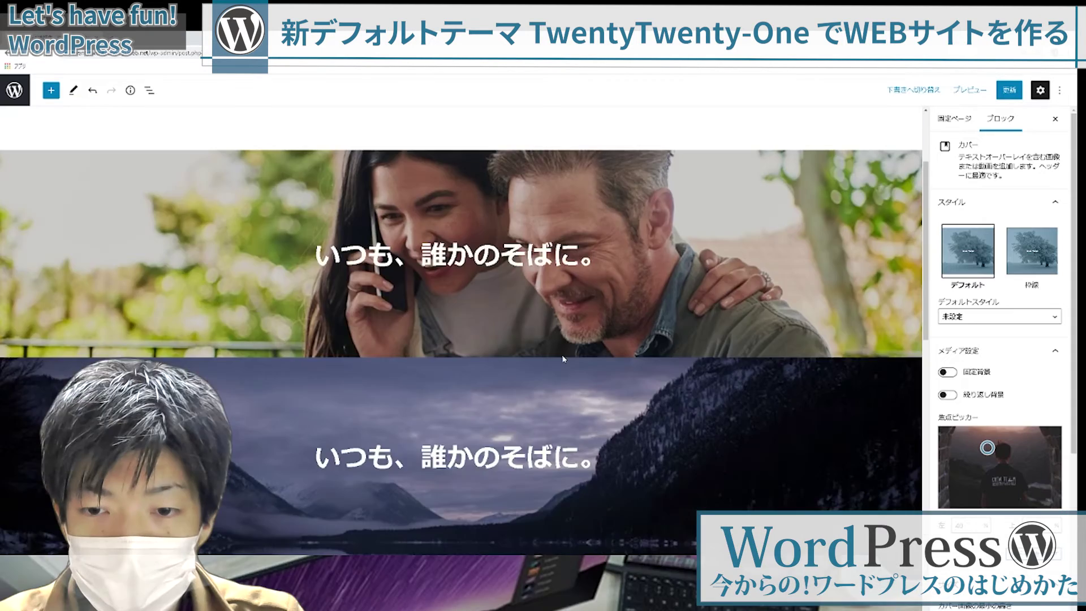
Change the text on the mountain lake cover to もっと、高みを。.
scroll(563, 359, up, 3)
scroll(559, 361, down, 3)
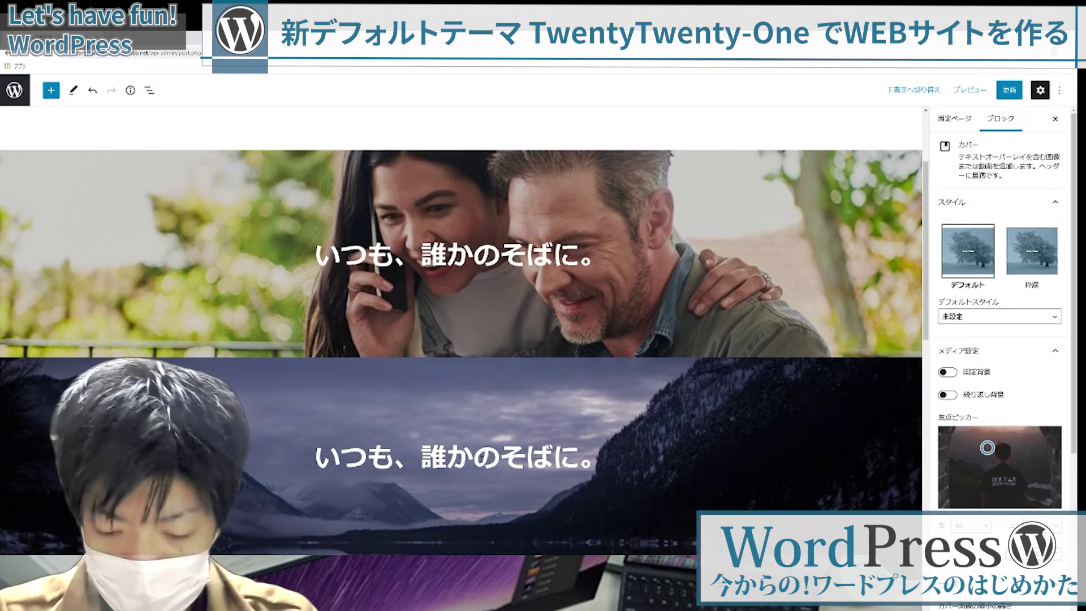
double_click(484, 458)
key(ctrl+a)
text(だ)
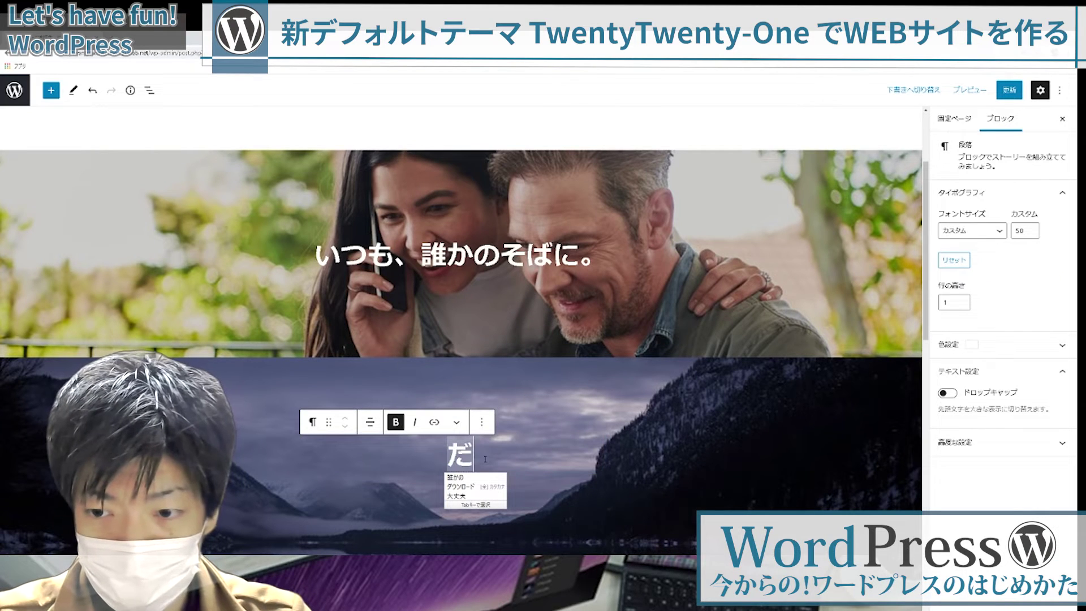
key(BackSpace)
text(さ)
key(BackSpace)
text(もっと、)
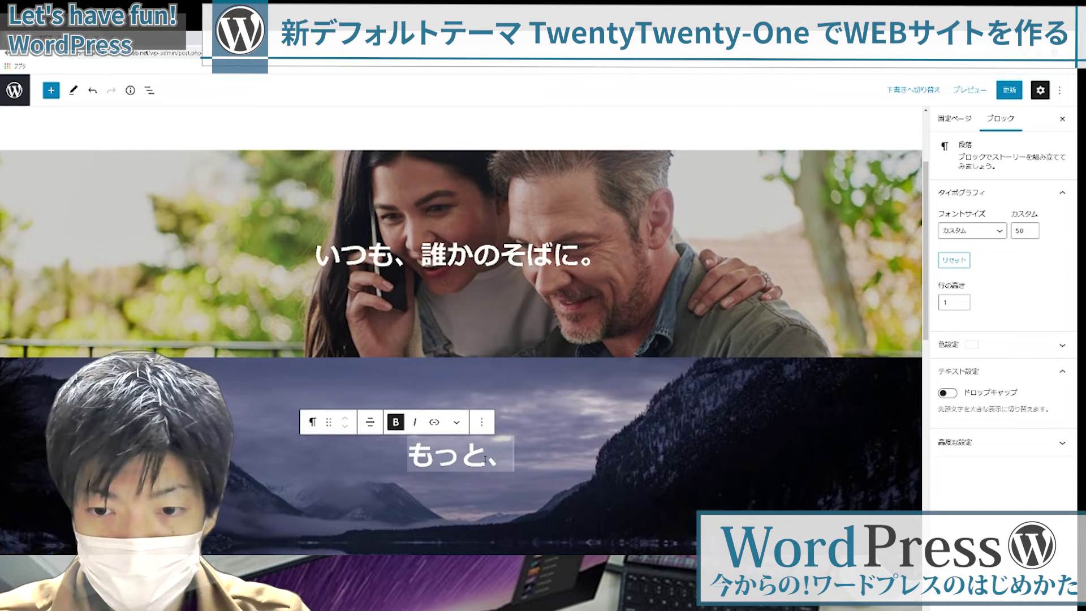
text(たk高みを。)
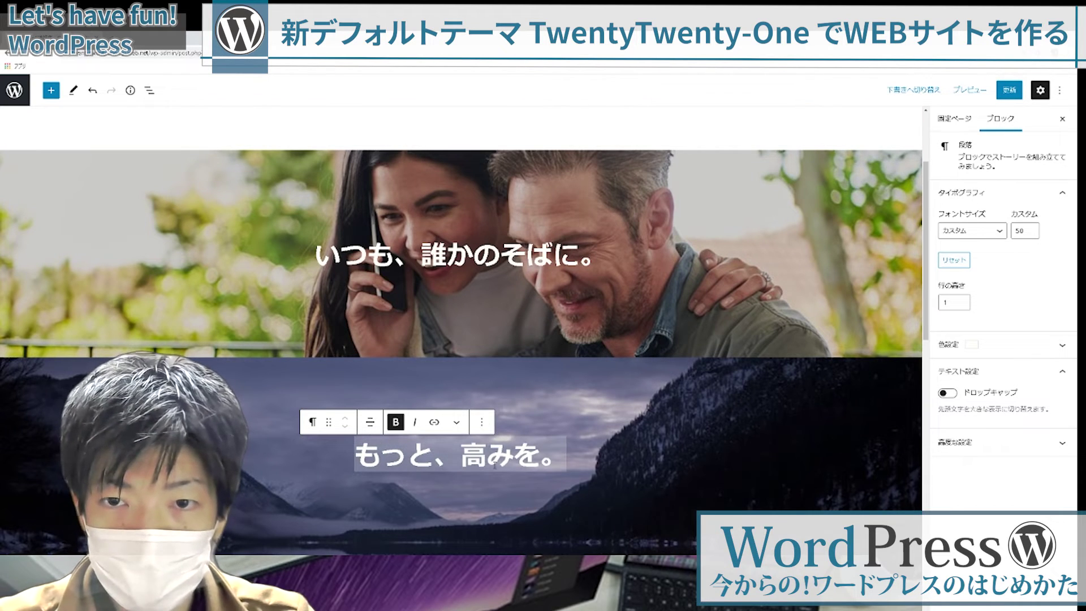
Change the text on the desk and laptop cover to 今、やるなら。.
scroll(494, 466, down, 5)
click(491, 376)
triple_click(491, 376)
text(さ)
key(BackSpace)
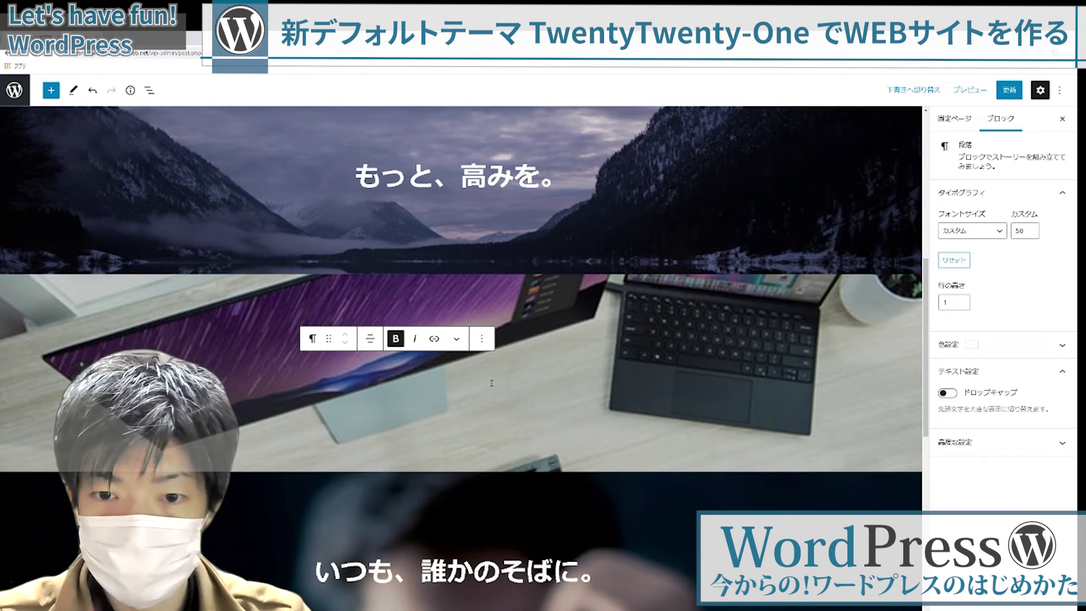
text(ds)
key(BackSpace)
key(BackSpace)
text(いms)
key(space)
text(、)
key(BackSpace)
key(BackSpace)
key(BackSpace)
key(BackSpace)
text(いms)
key(space)
key(BackSpace)
key(BackSpace)
key(BackSpace)
key(BackSpace)
text(いま)
key(space)
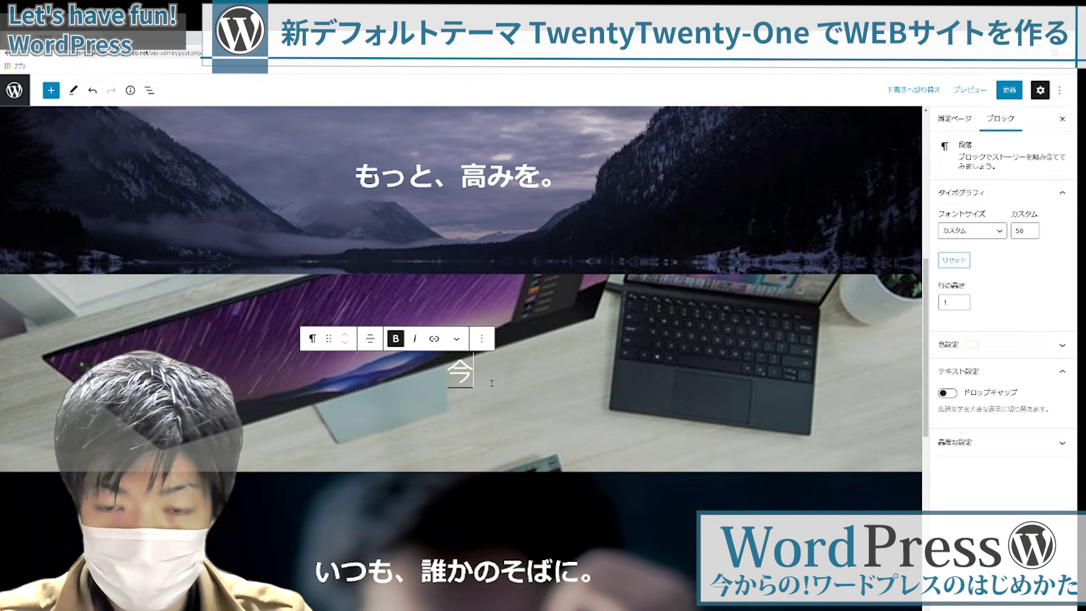
text(、やる)
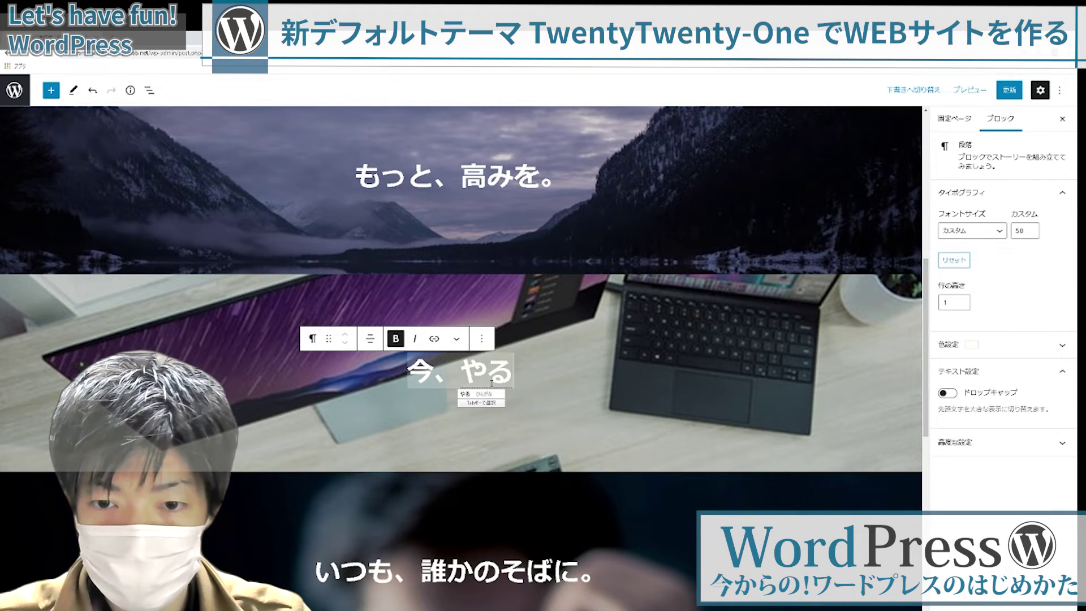
text(なら。)
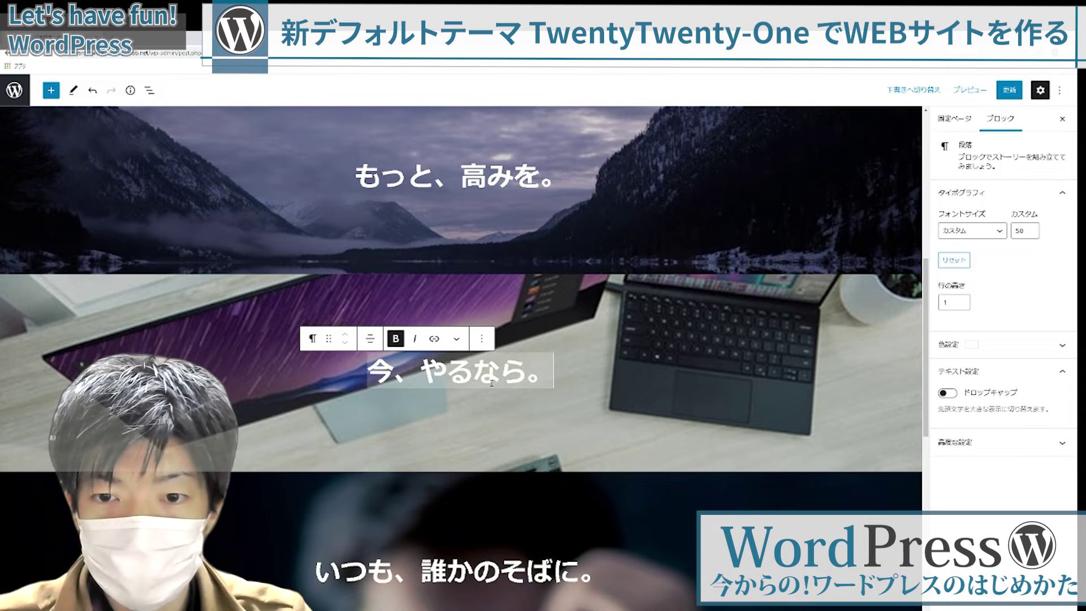
Change the text on the blurred portrait cover to まだ、終わっていない。.
scroll(492, 386, up, 5)
scroll(491, 386, up, 3)
scroll(514, 386, down, 12)
click(486, 288)
triple_click(486, 288)
text(さ)
key(BackSpace)
text(s¥)
key(BackSpace)
key(BackSpace)
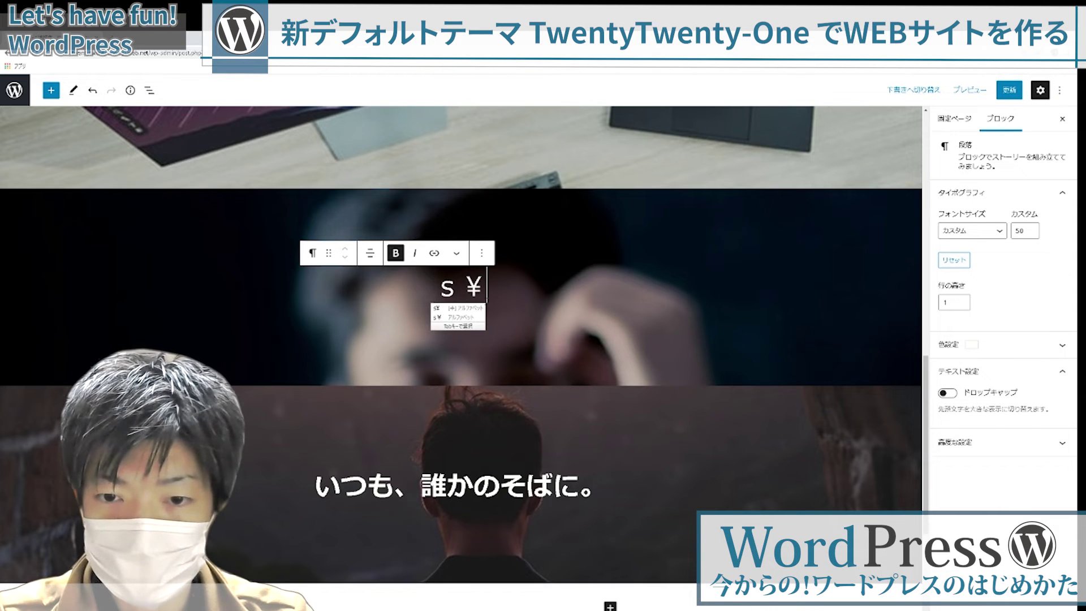
text(まだ、お)
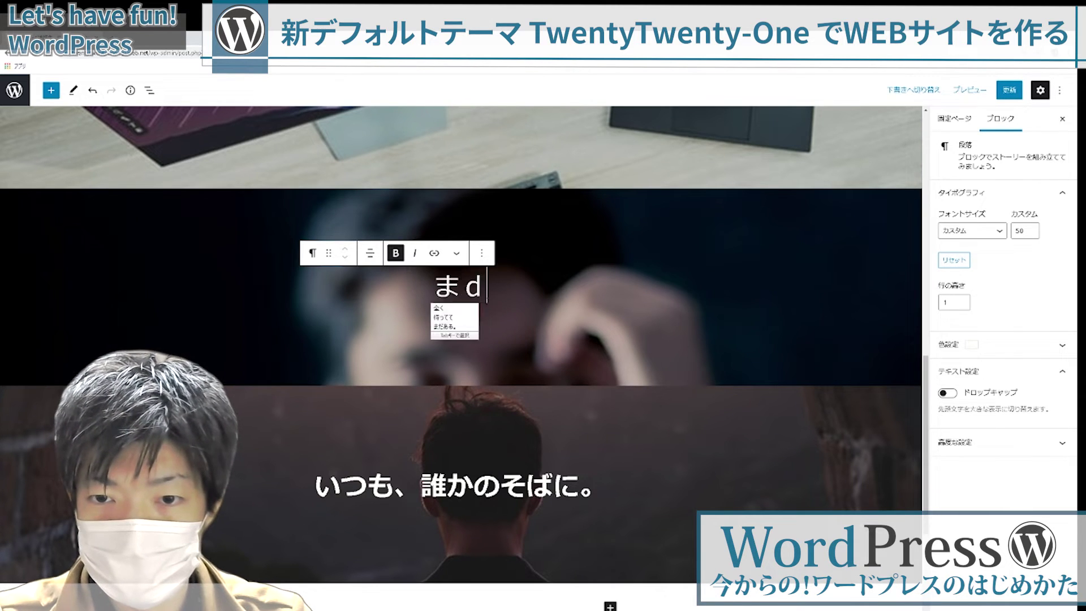
text(わっていない。)
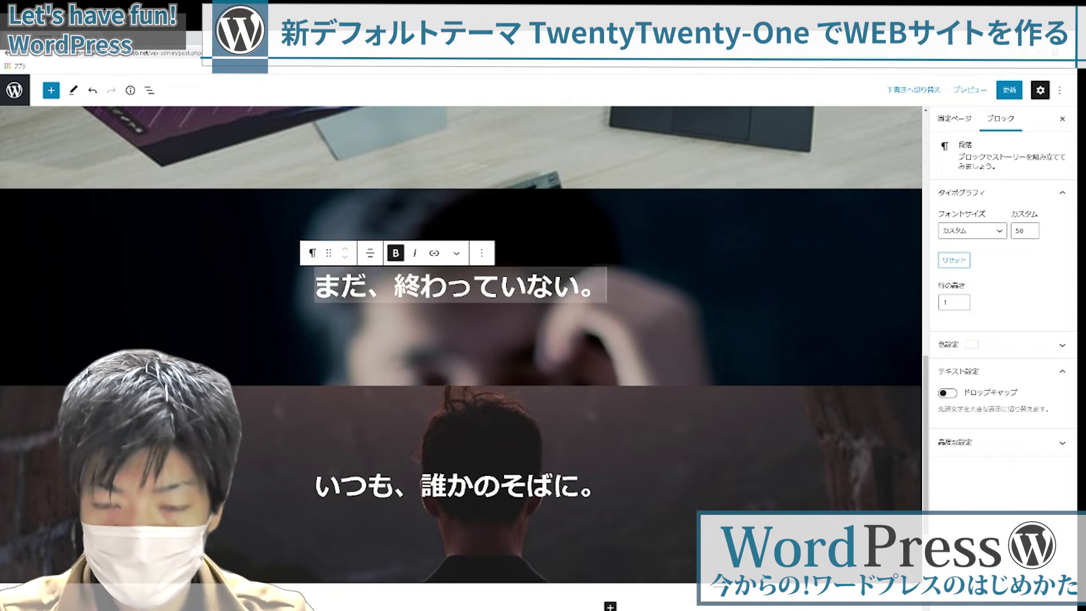
Change the text on the last cover, showing the man from behind, to 感動を、ここに。.
triple_click(477, 478)
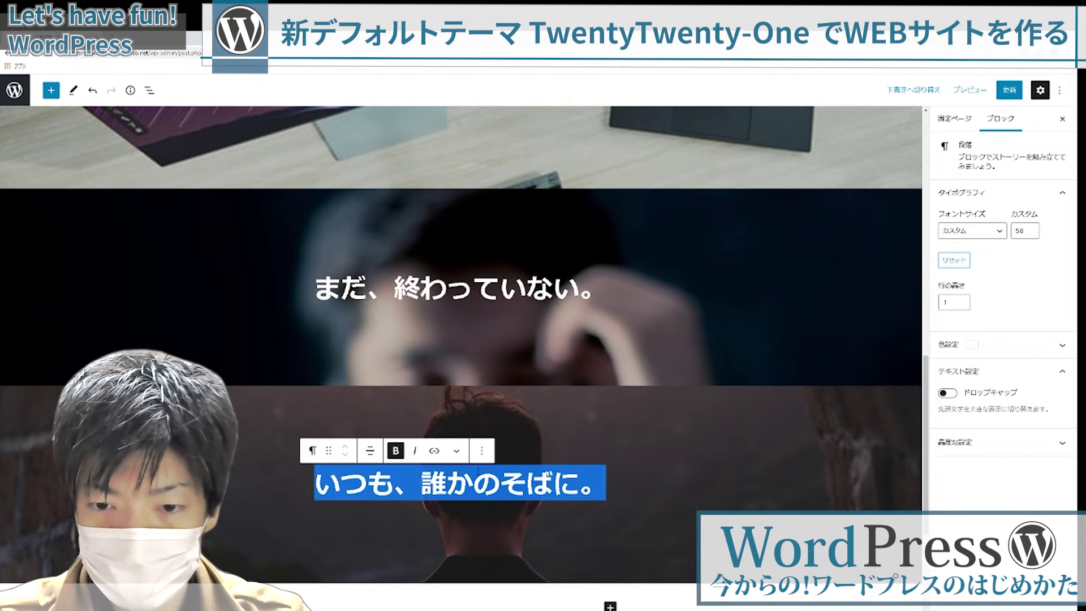
text(感動を)
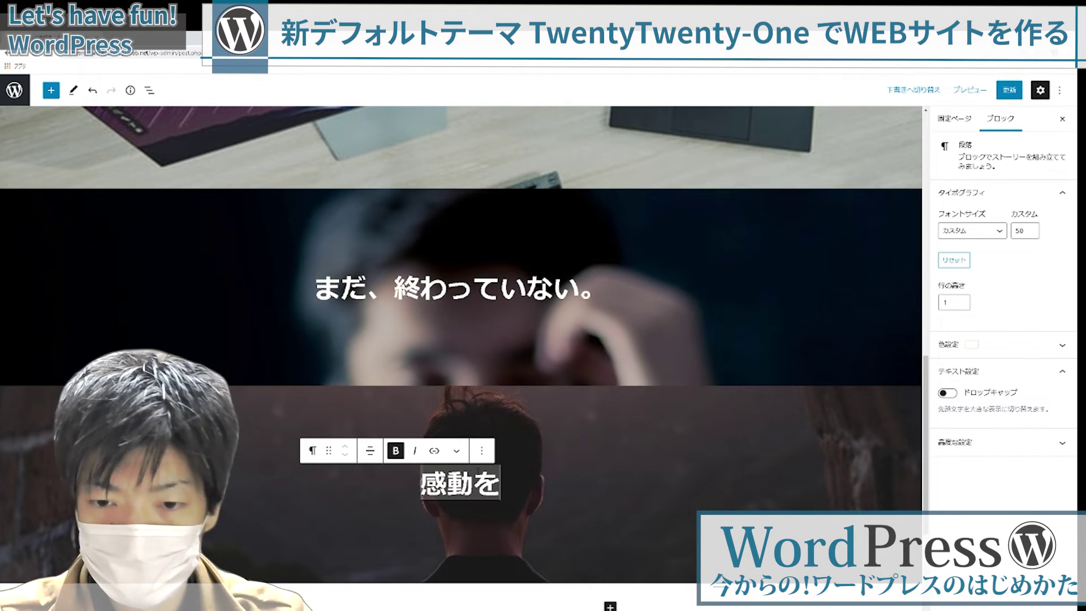
text(、ここに。)
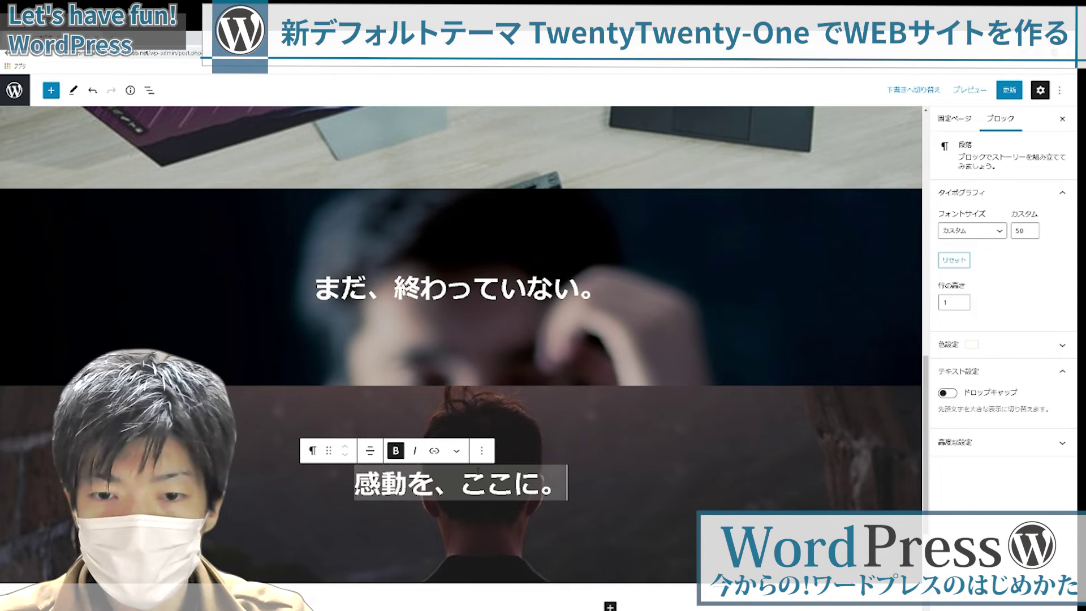
click(523, 401)
Save the ホーム page and review the five covers with their new images and texts on the published page.
scroll(523, 401, up, 15)
key(ctrl+s)
key(ctrl+Tab)
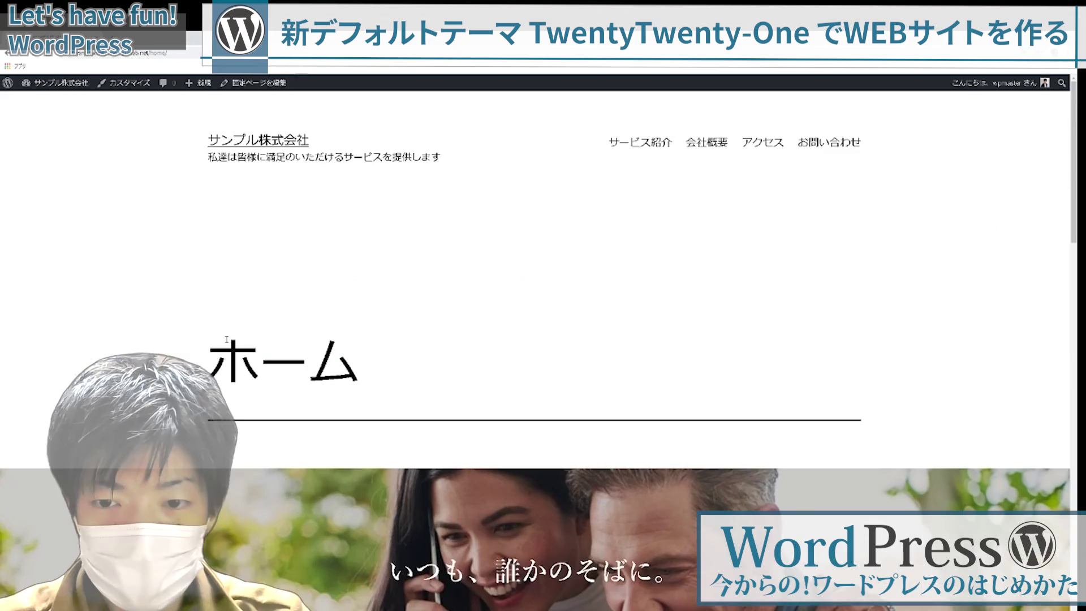
scroll(275, 326, down, 10)
scroll(432, 302, down, 3)
scroll(432, 305, up, 17)
scroll(436, 319, down, 7)
scroll(439, 321, down, 10)
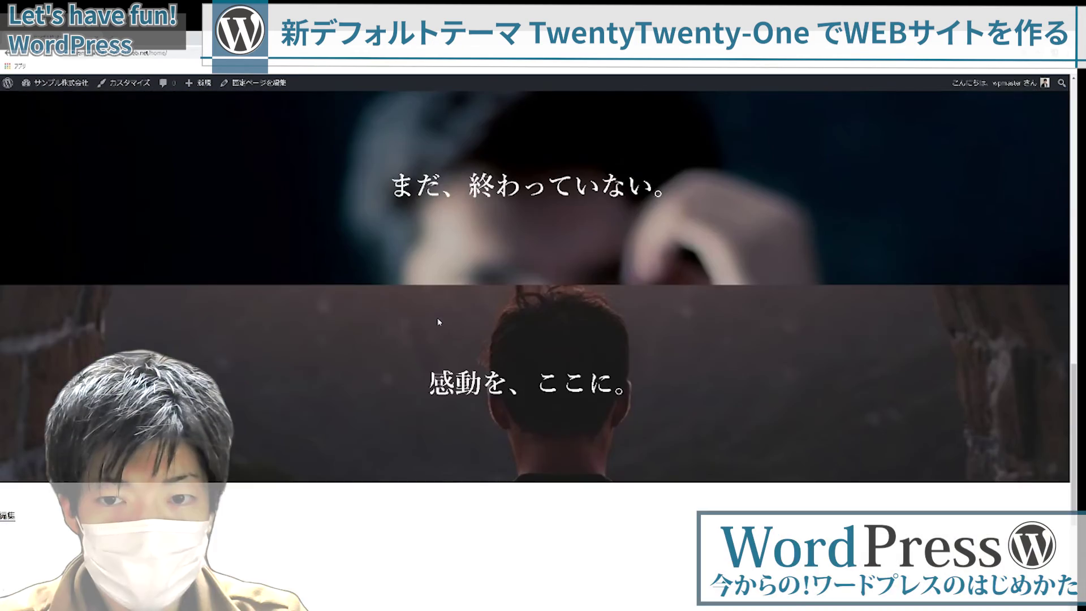
scroll(441, 325, up, 12)
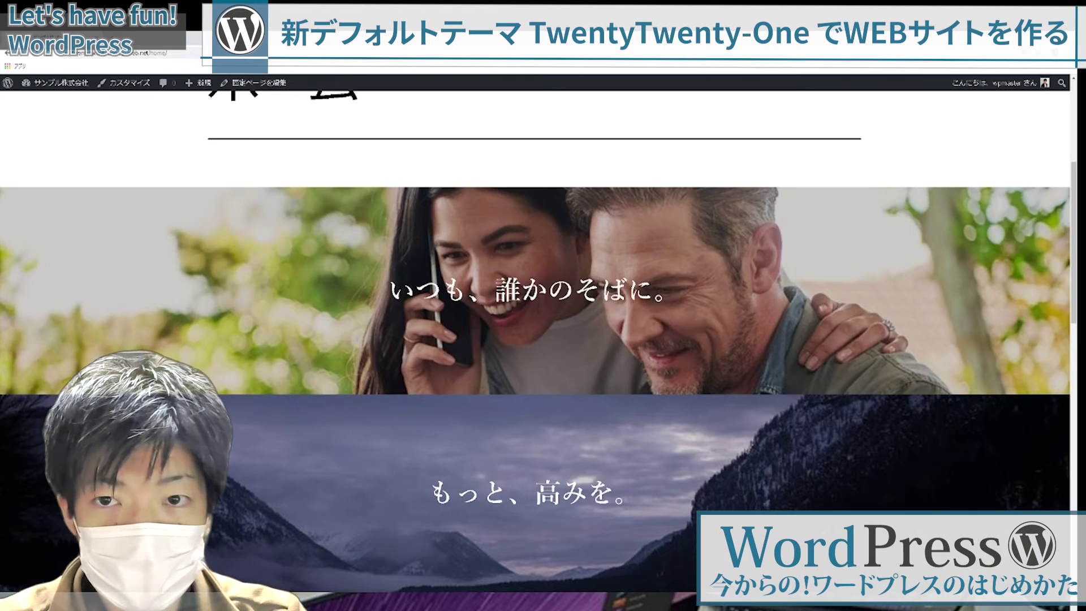
scroll(339, 311, down, 8)
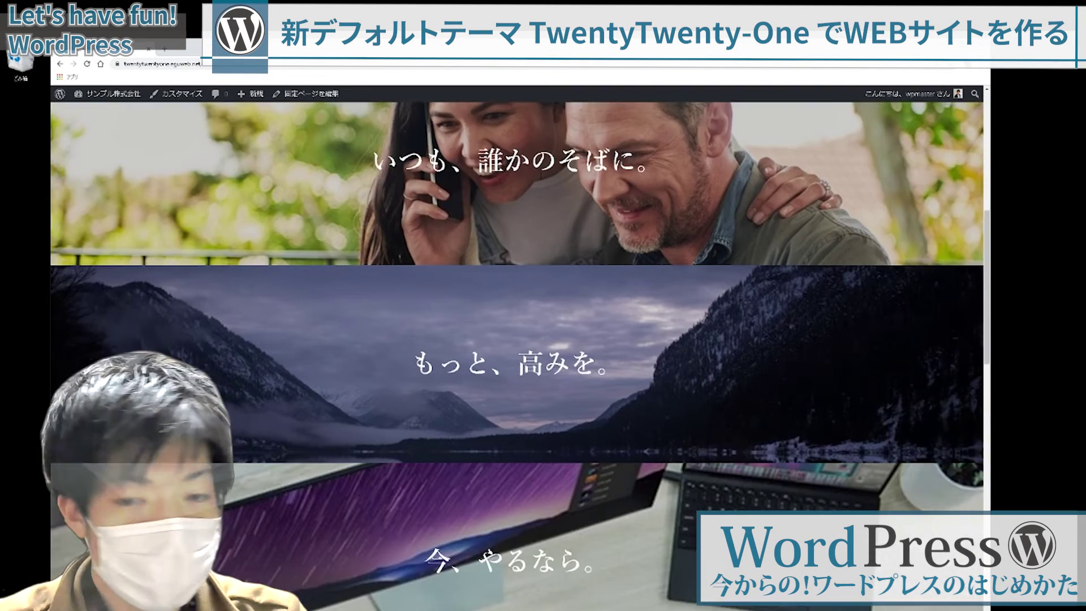
Check how the published covers adapt by narrowing the browser window to phone width and widening it again.
scroll(339, 311, up, 3)
scroll(336, 312, up, 5)
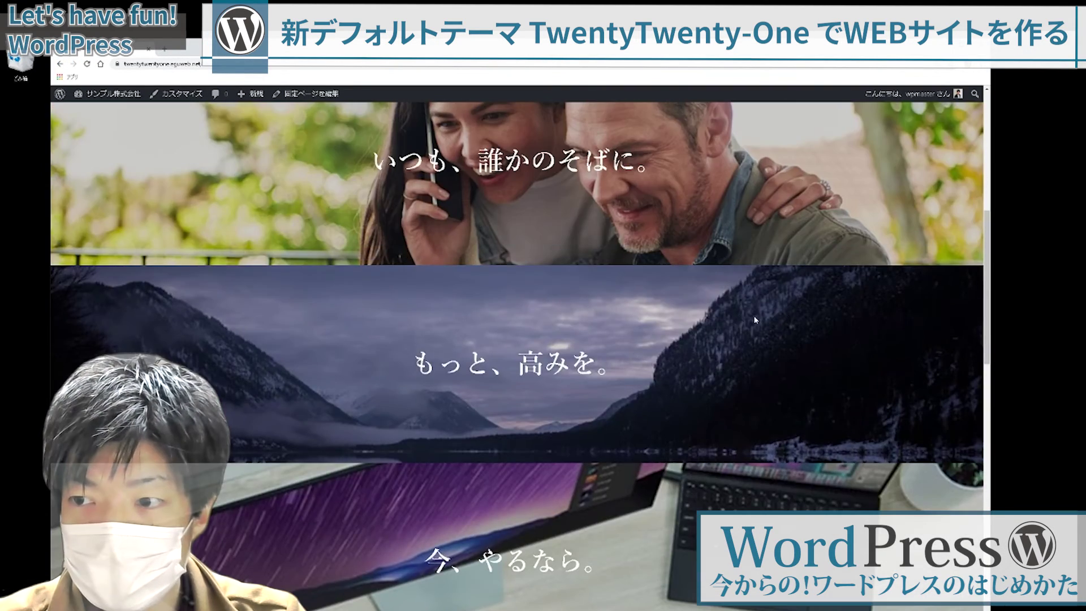
scroll(921, 322, down, 6)
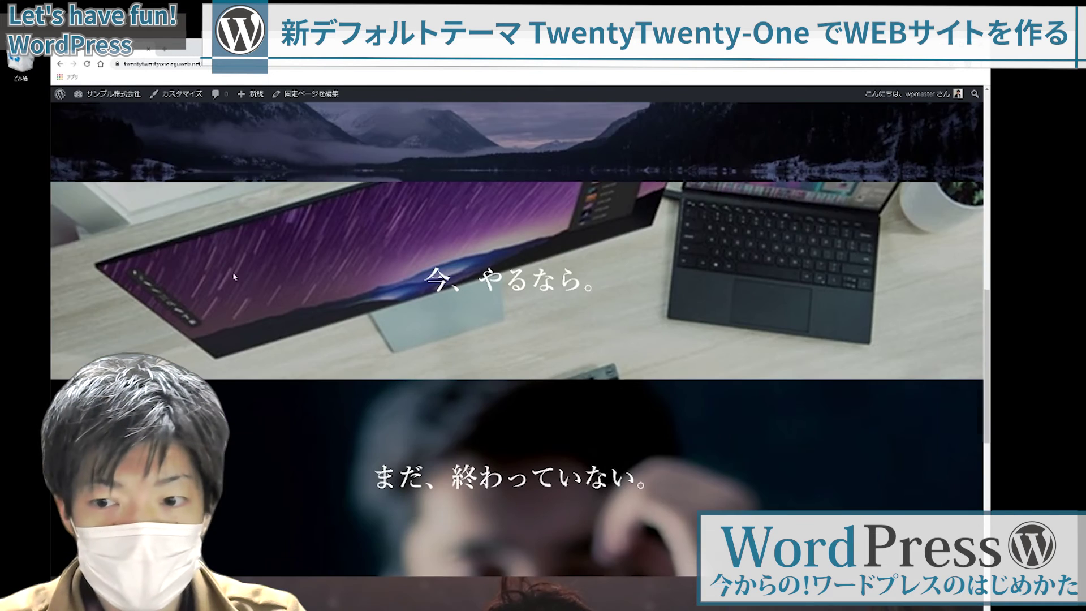
scroll(920, 321, up, 6)
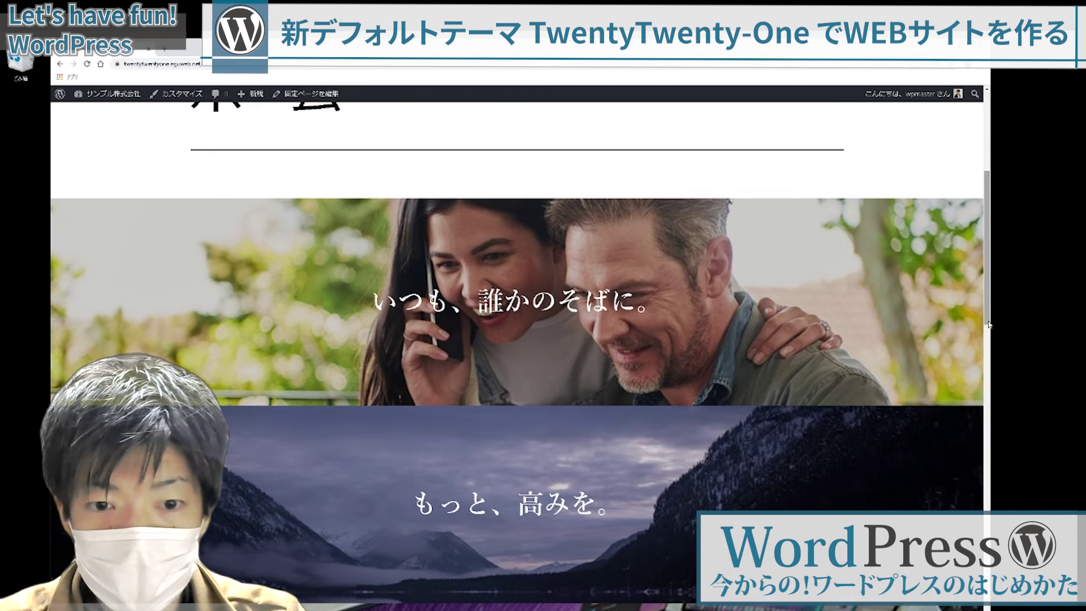
drag(991, 321, 418, 316)
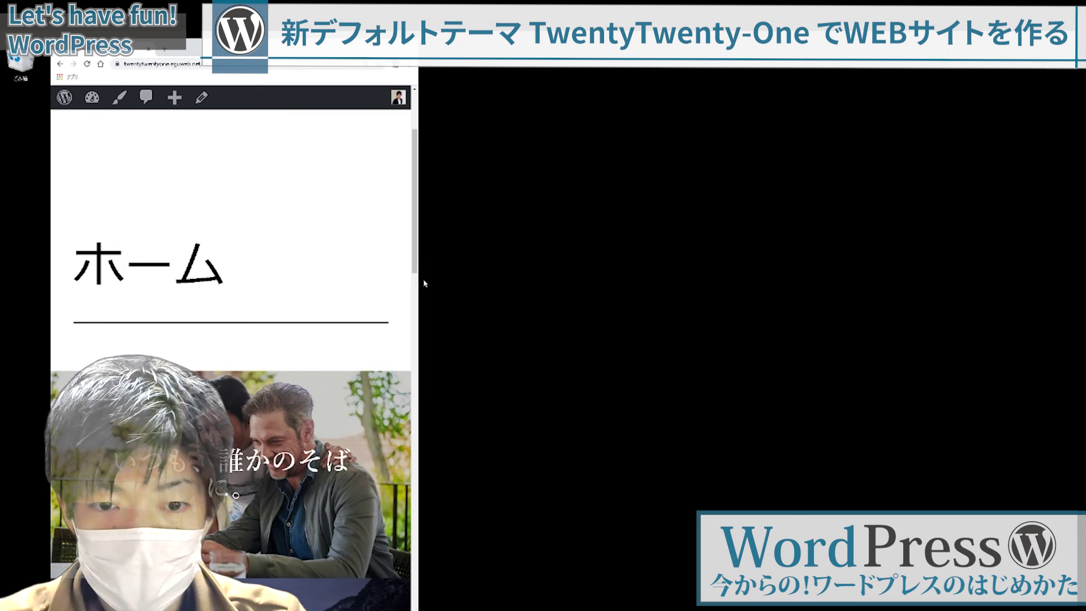
drag(417, 279, 904, 278)
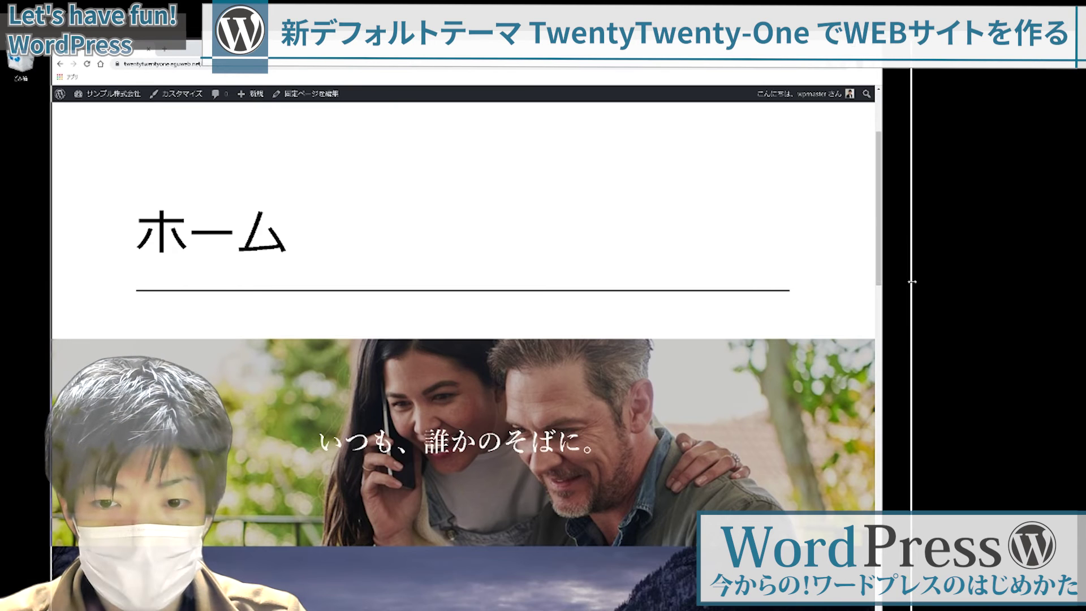
Review the published ホーム page at desktop width, from the site header through all five stacked covers and their catchphrases.
scroll(526, 264, down, 2)
scroll(526, 265, down, 8)
scroll(523, 268, up, 12)
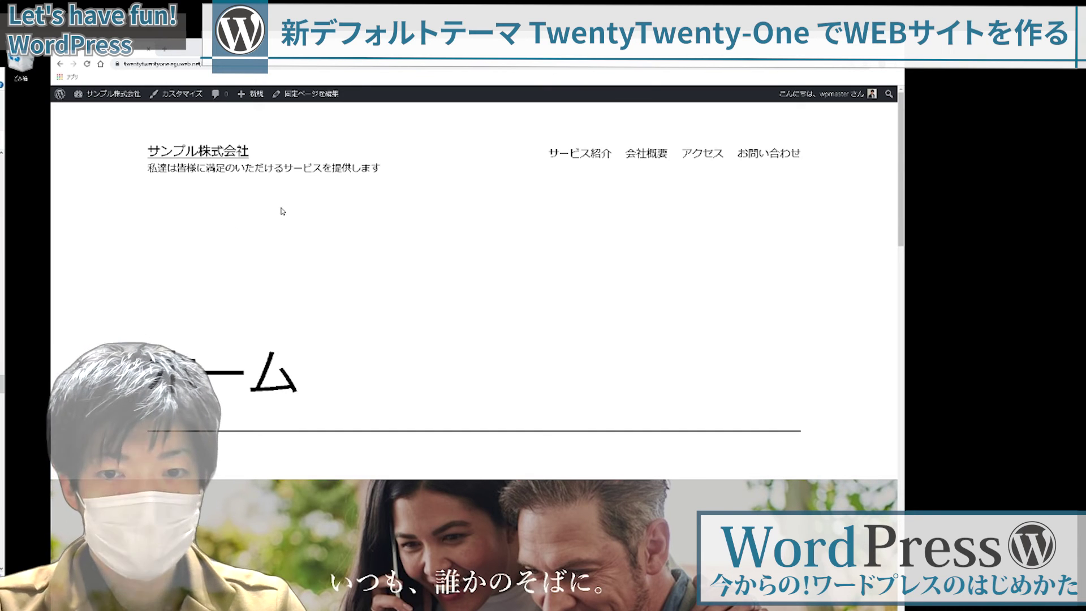
scroll(394, 215, down, 6)
scroll(395, 215, down, 6)
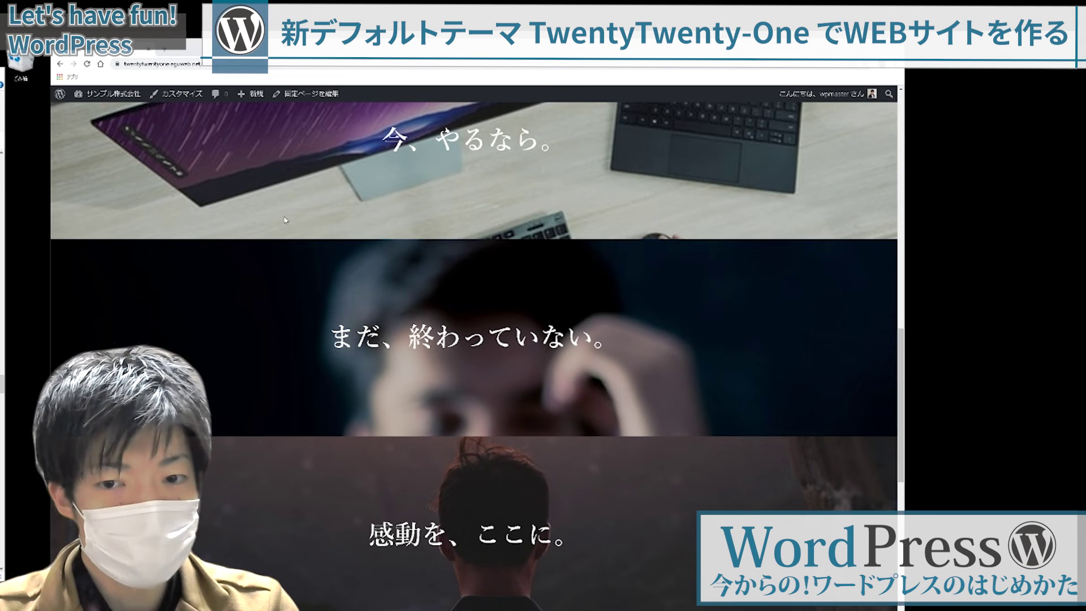
scroll(497, 308, up, 10)
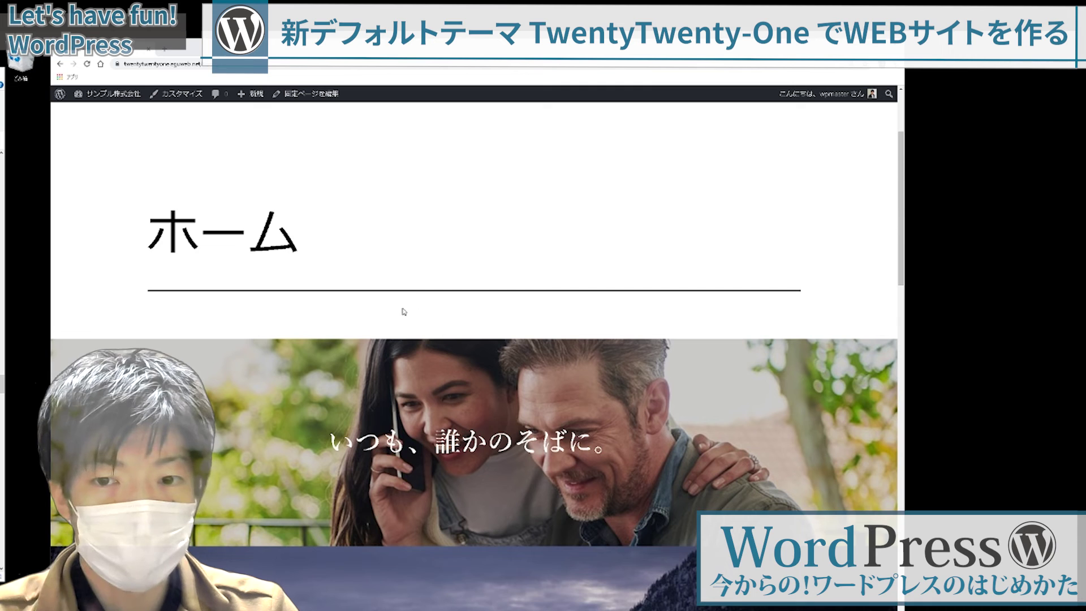
scroll(404, 312, down, 3)
scroll(432, 274, down, 13)
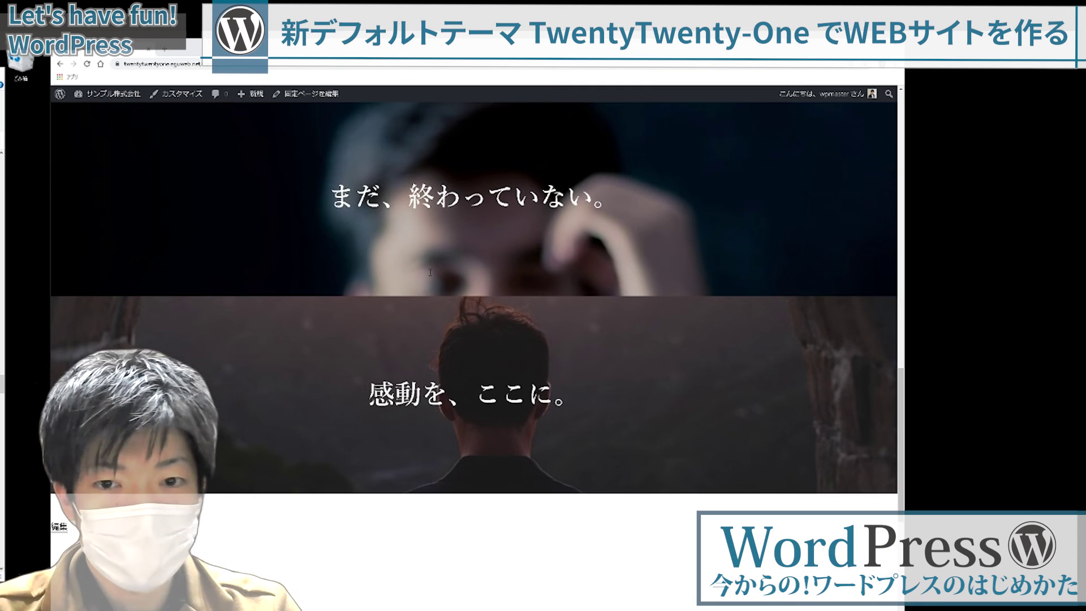
scroll(430, 272, up, 10)
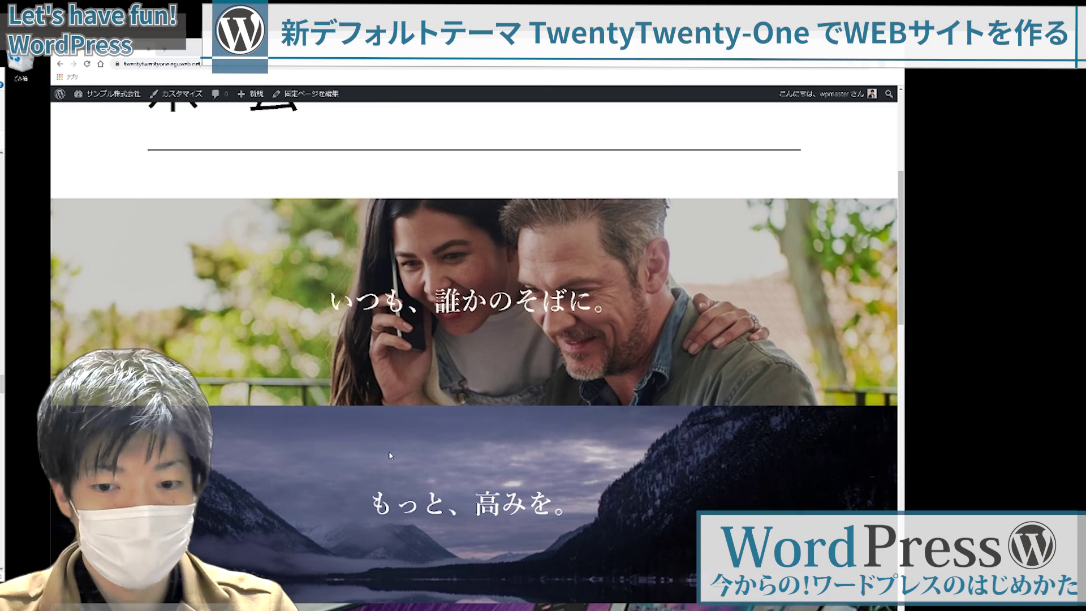
scroll(389, 454, down, 5)
scroll(389, 453, down, 5)
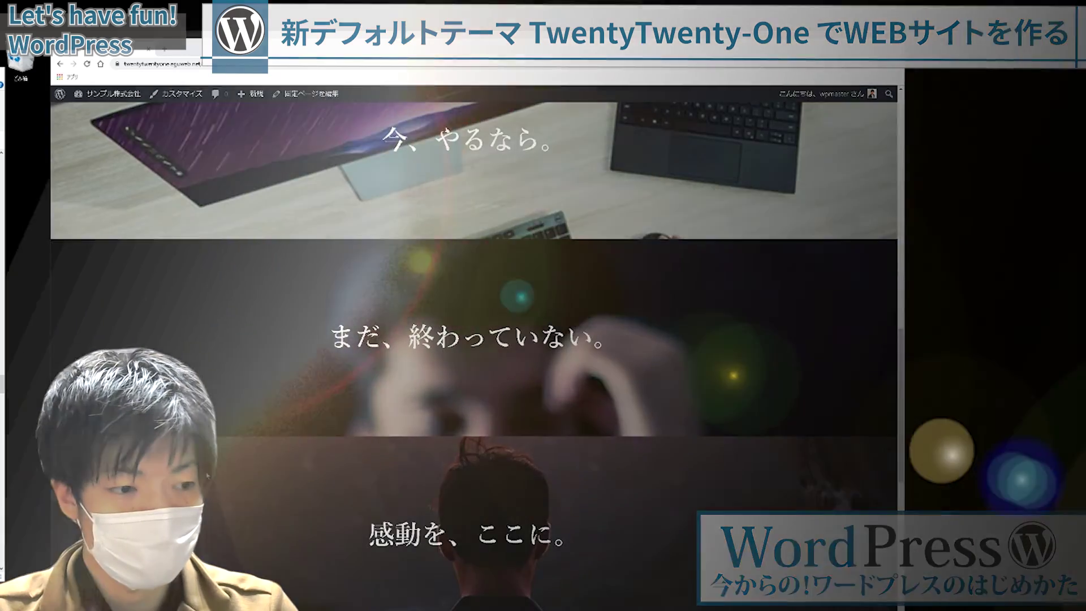